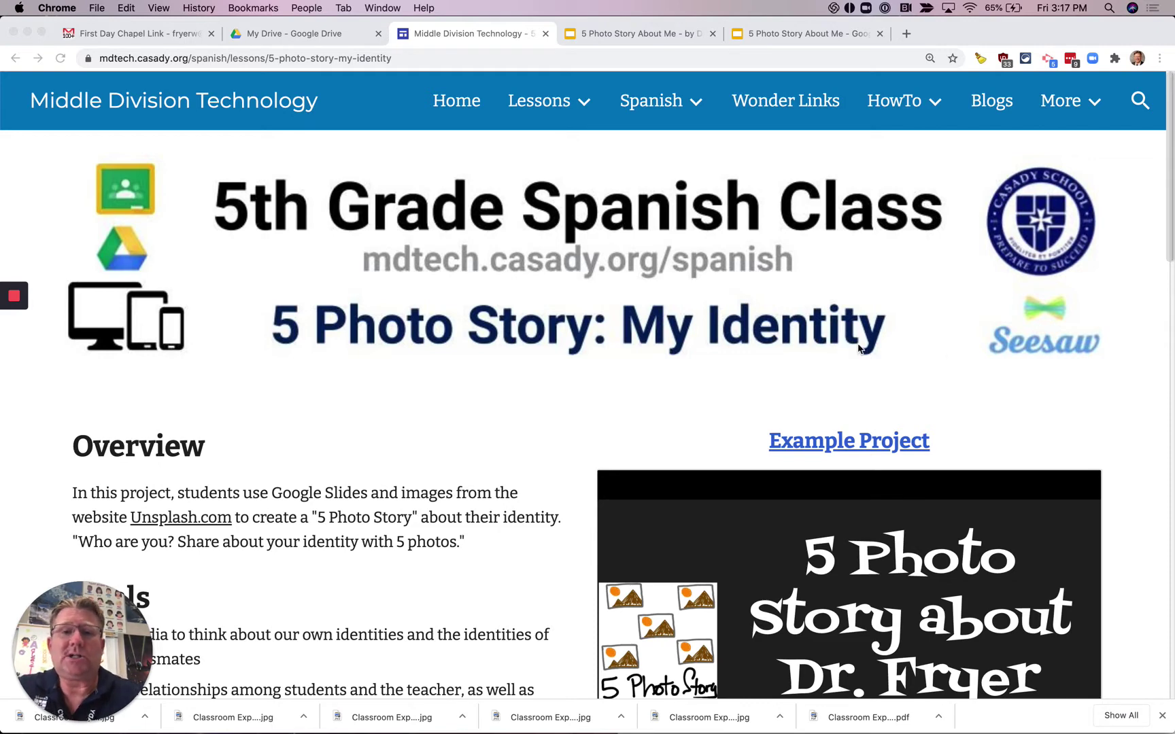
# Switch to the Chrome tab with the example '5 Photo Story About Me' presentation.
pyautogui.click(629, 34)
# Present the example deck from the title slide and advance to the two-dogs-in-a-car photo.
pyautogui.click(115, 169)
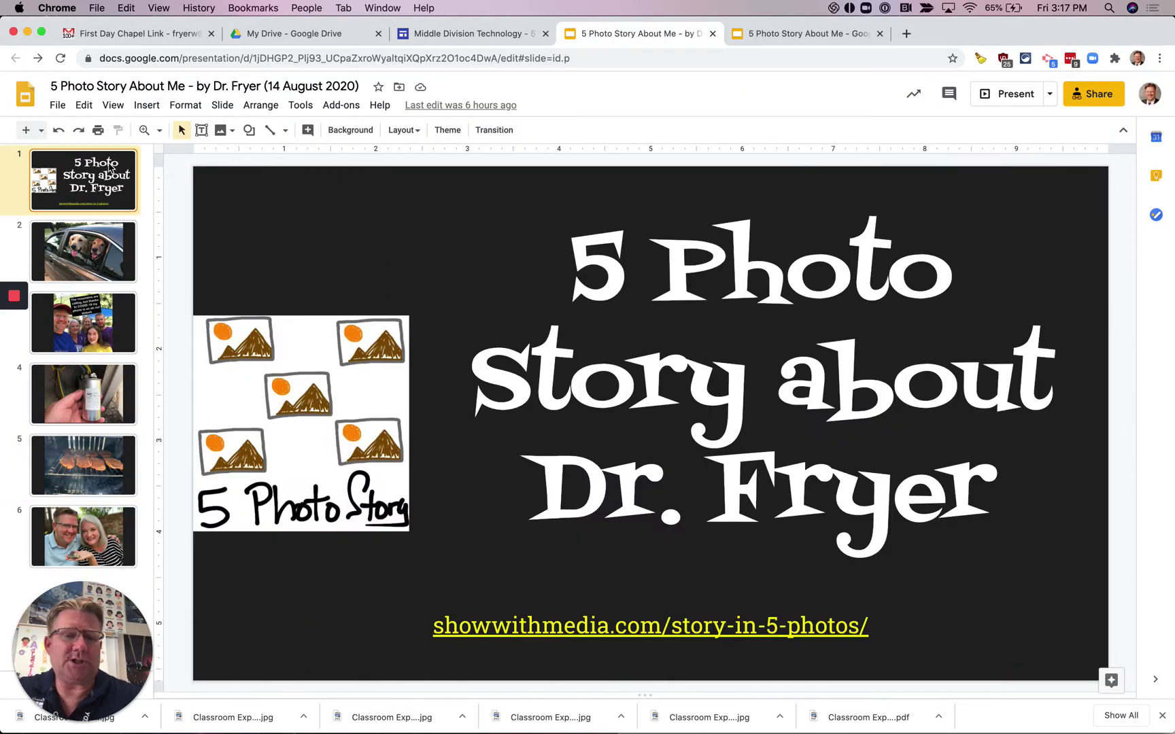
pyautogui.click(1013, 95)
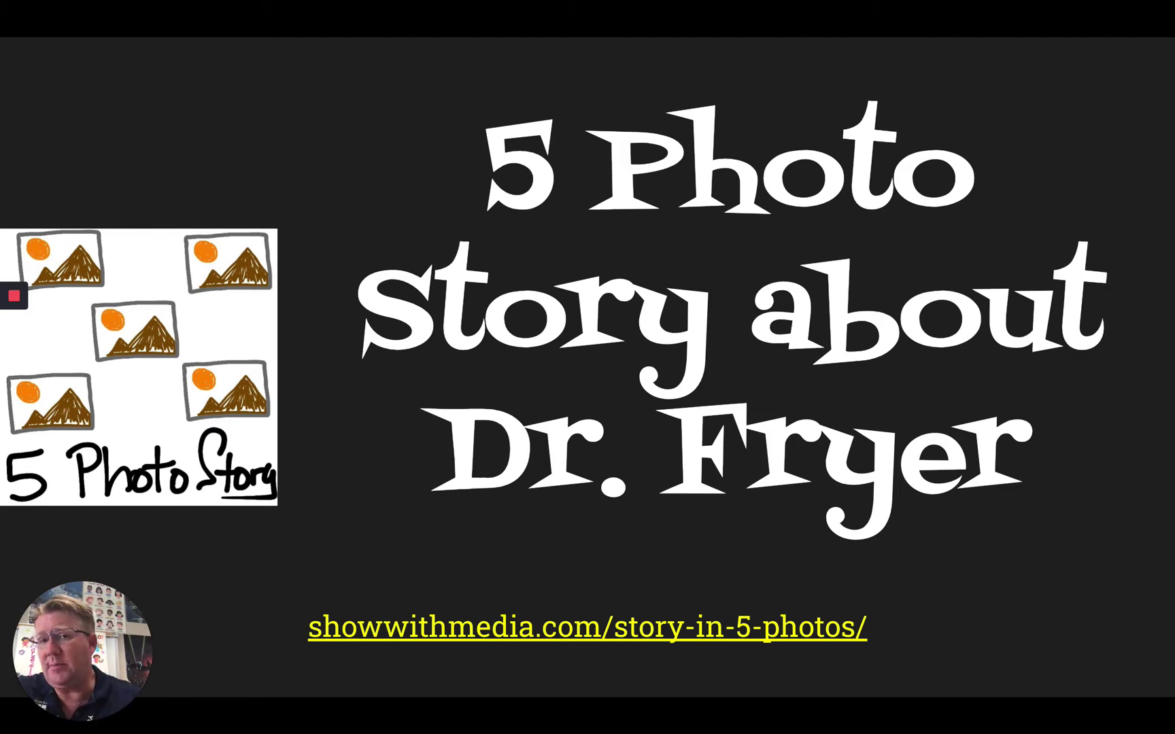
pyautogui.press('Right')
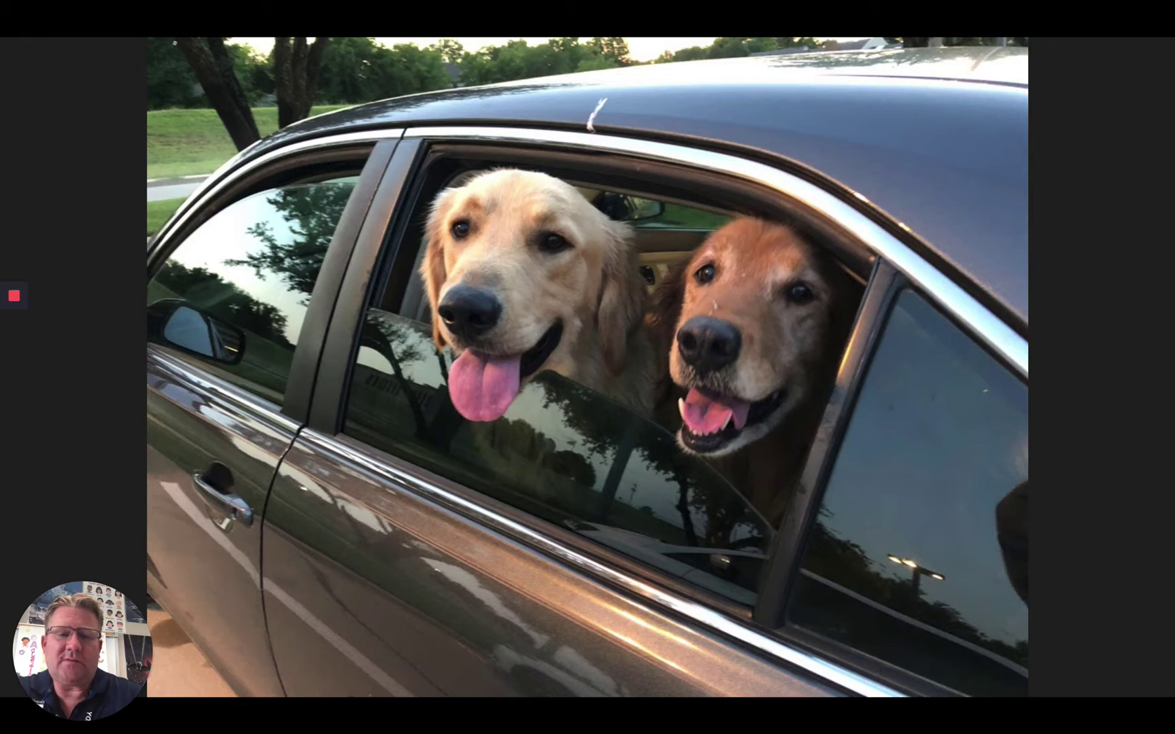
# Advance two slides, past the family selfie meme to the C65R capacitor photo.
pyautogui.press('Right')
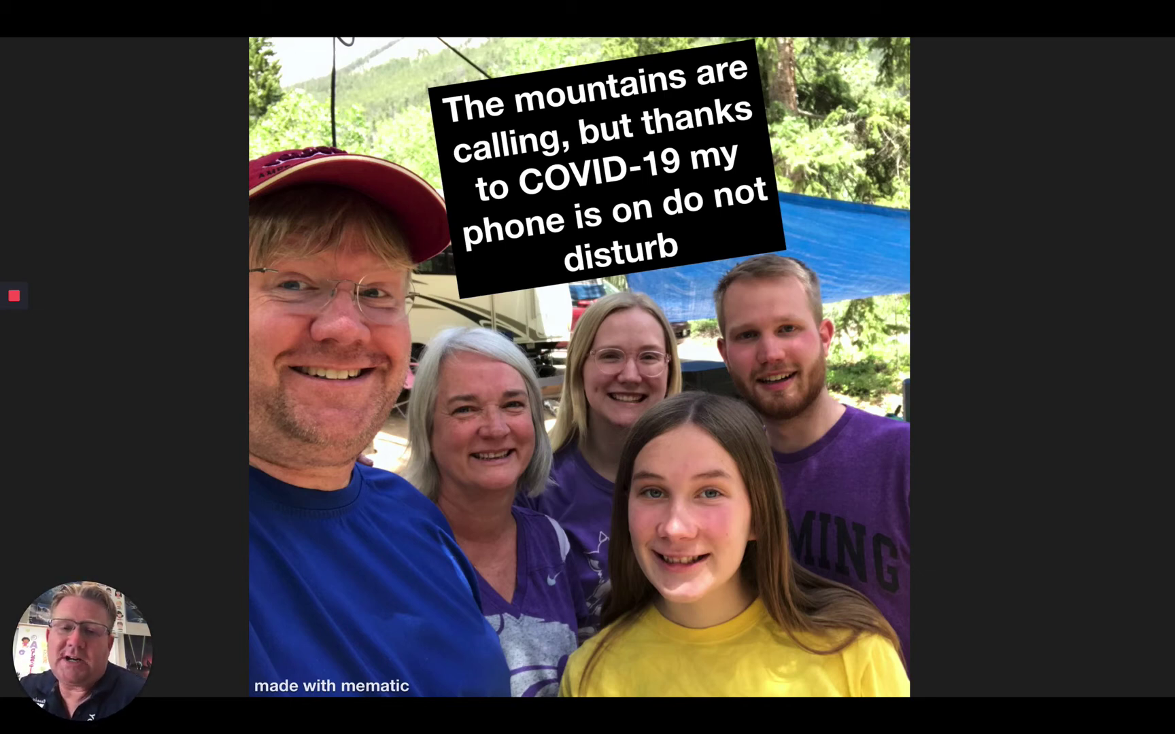
pyautogui.press('Right')
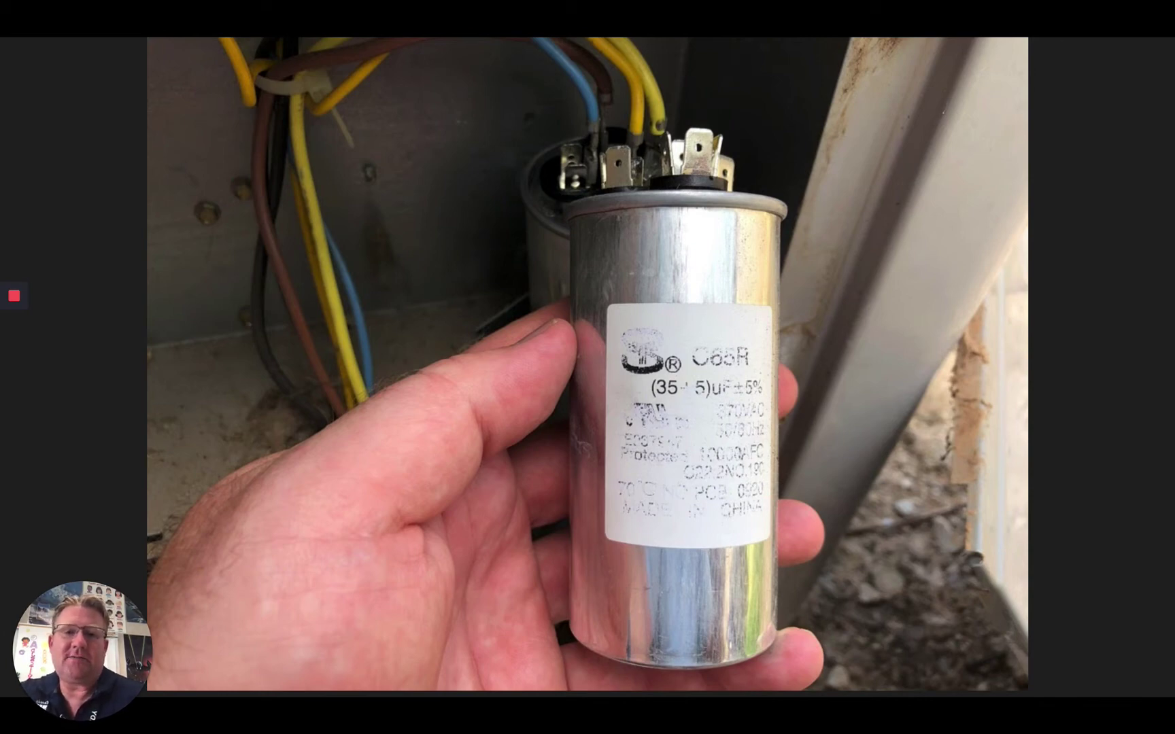
# Advance through the smoker and rock-holding couple photos, then exit the slideshow.
pyautogui.press('Right')
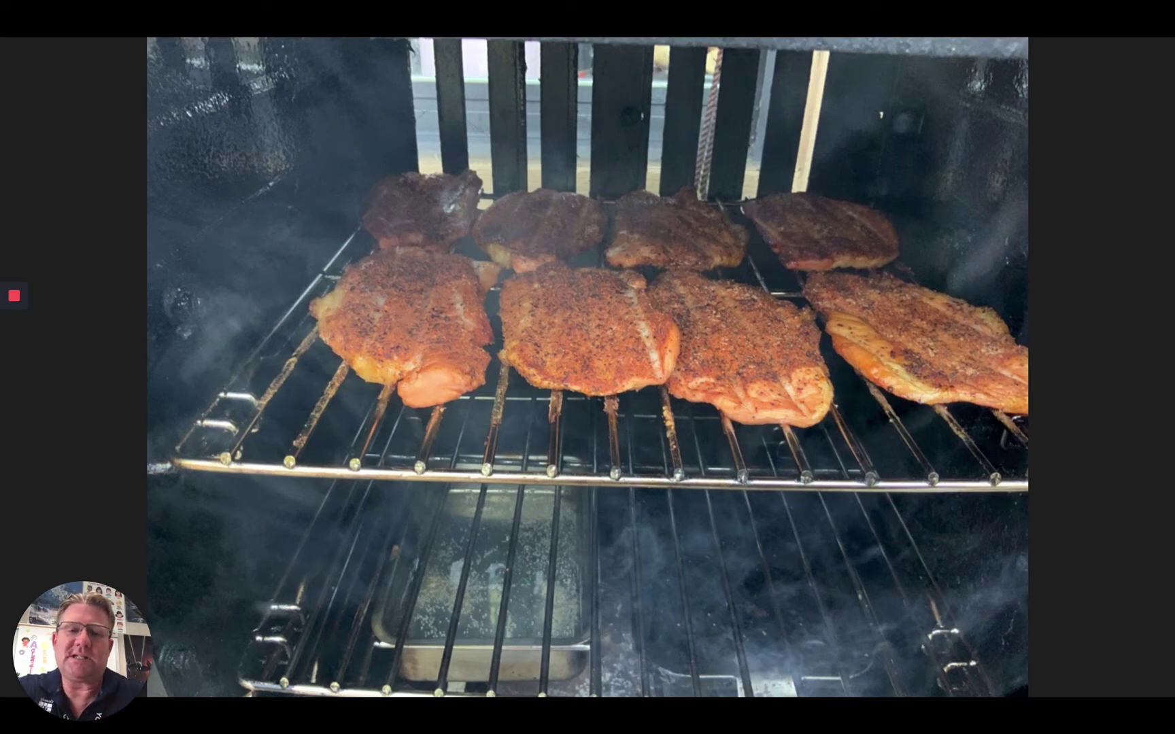
pyautogui.press('Right')
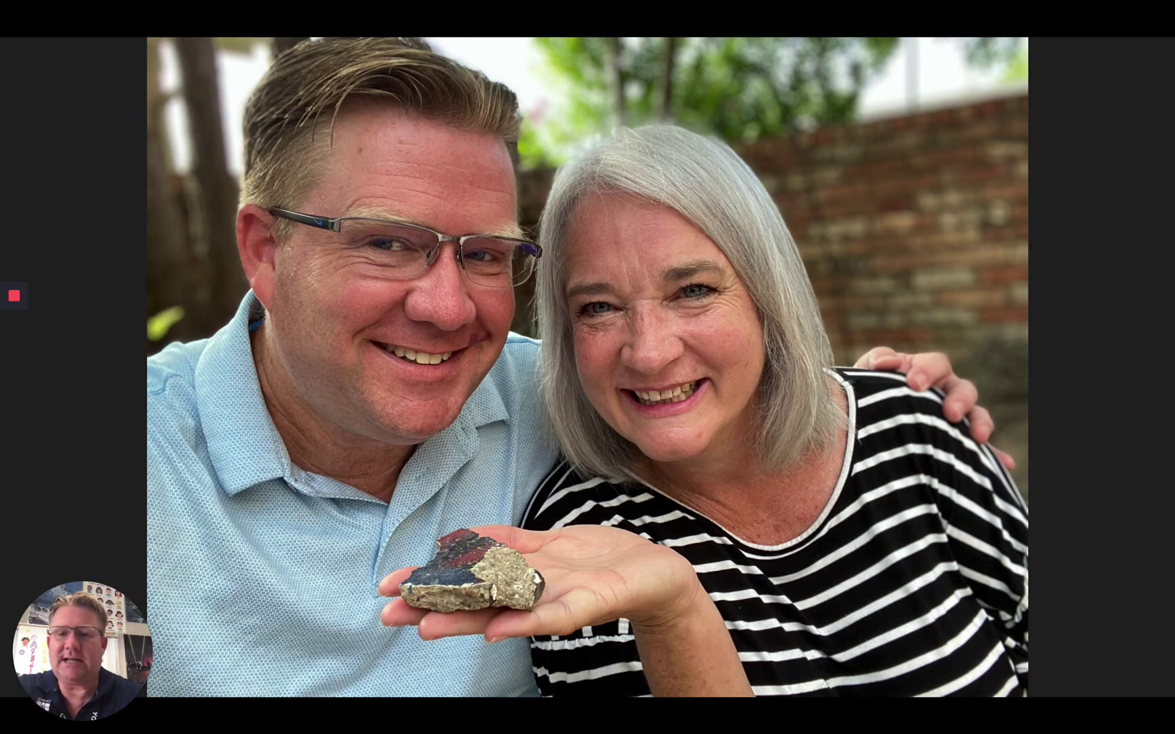
pyautogui.press('Escape')
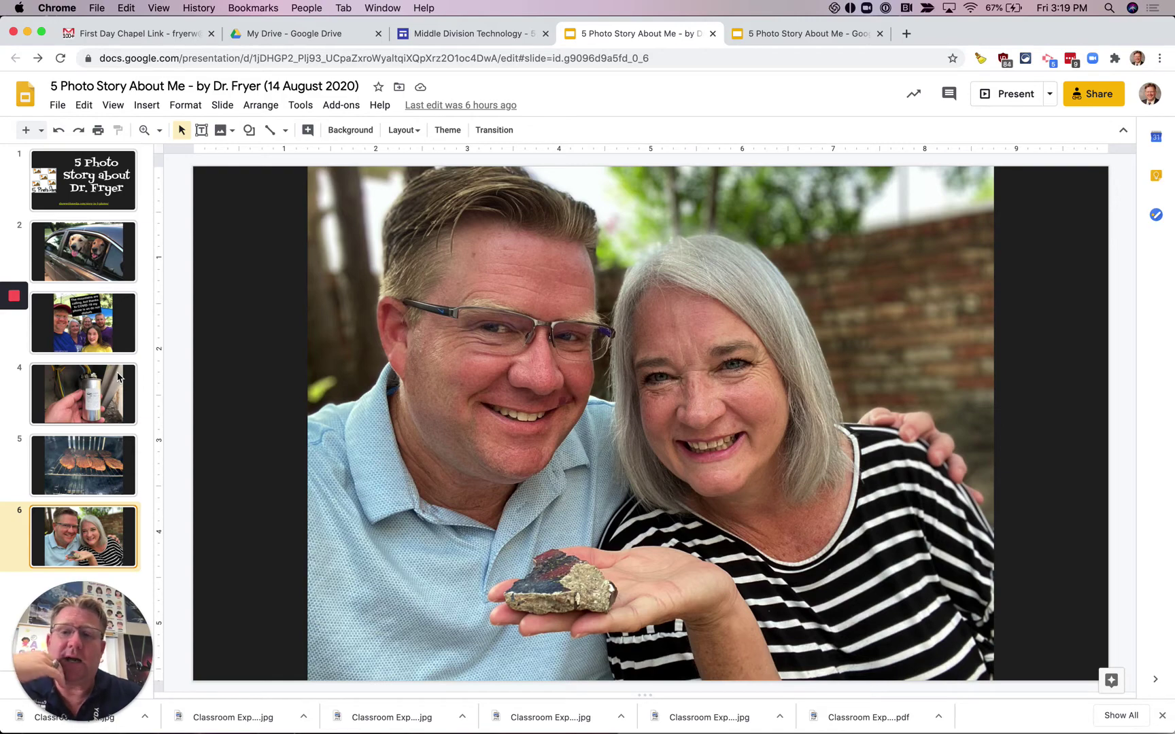
# Switch to the blank template deck and select part of the '(your name)' title text.
pyautogui.click(107, 241)
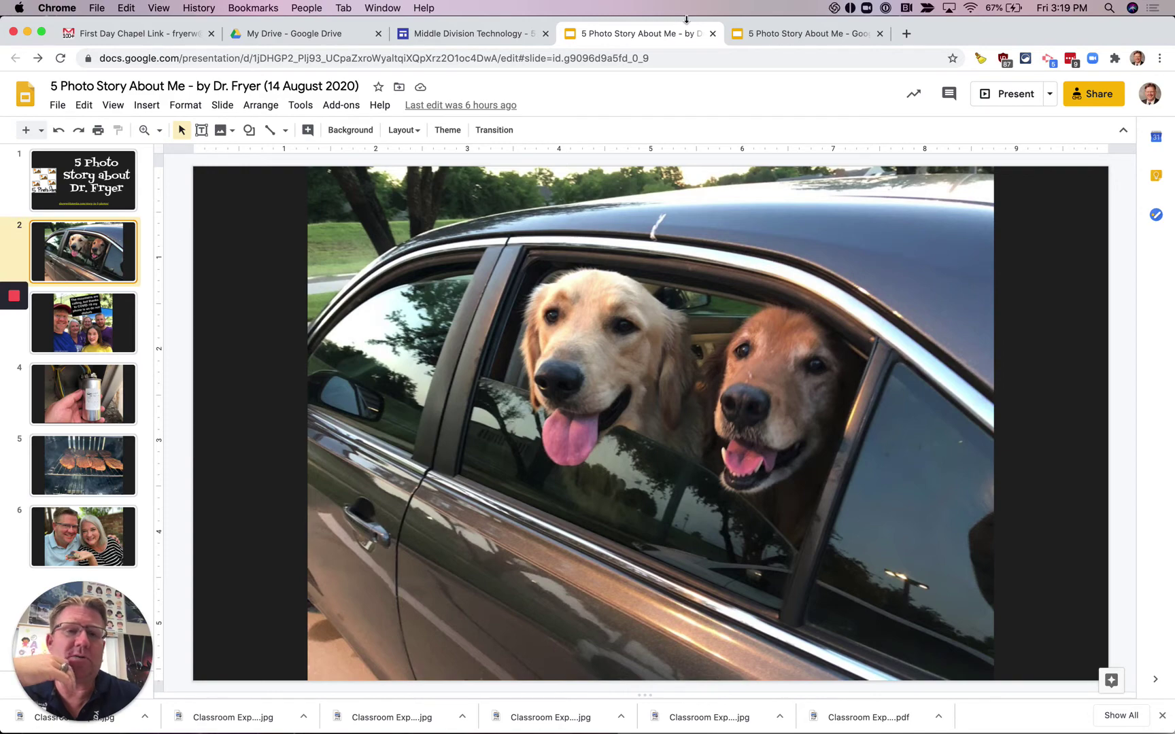
pyautogui.click(782, 34)
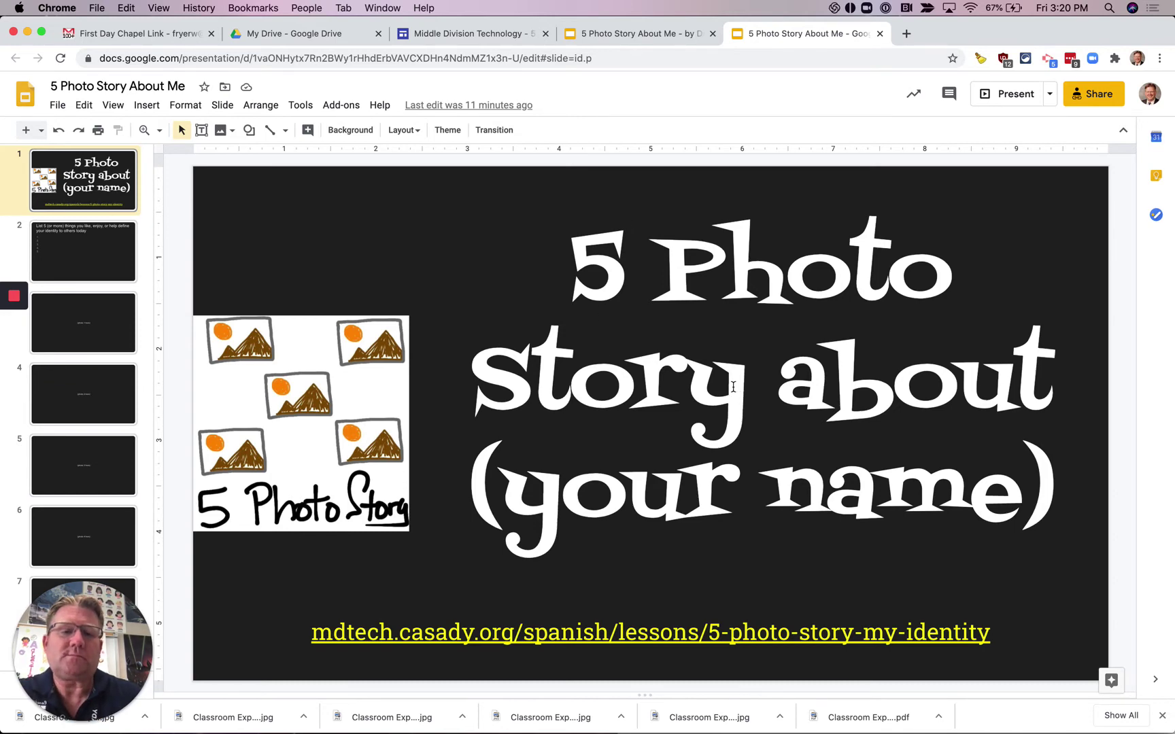
pyautogui.click(656, 492)
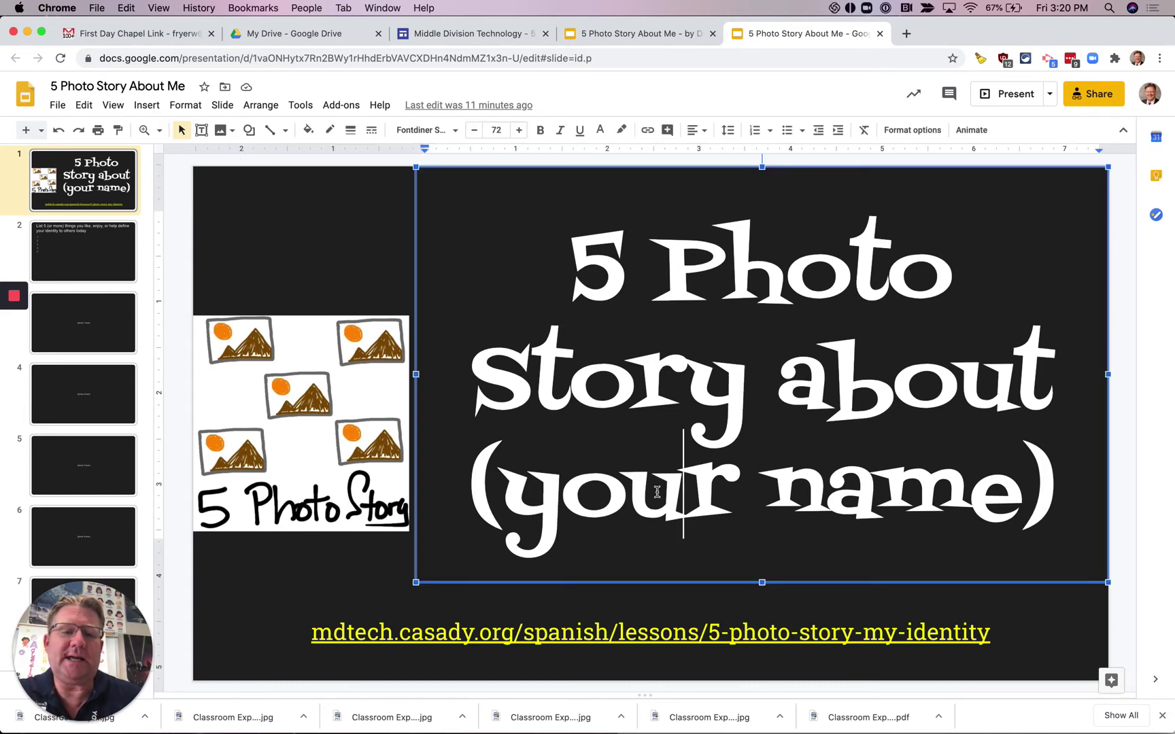
pyautogui.moveTo(610, 493); pyautogui.dragTo(812, 497)
# Review the list-five-things and photo 1–3 placeholder slides, ending on '(photo 1 here)'.
pyautogui.click(57, 251)
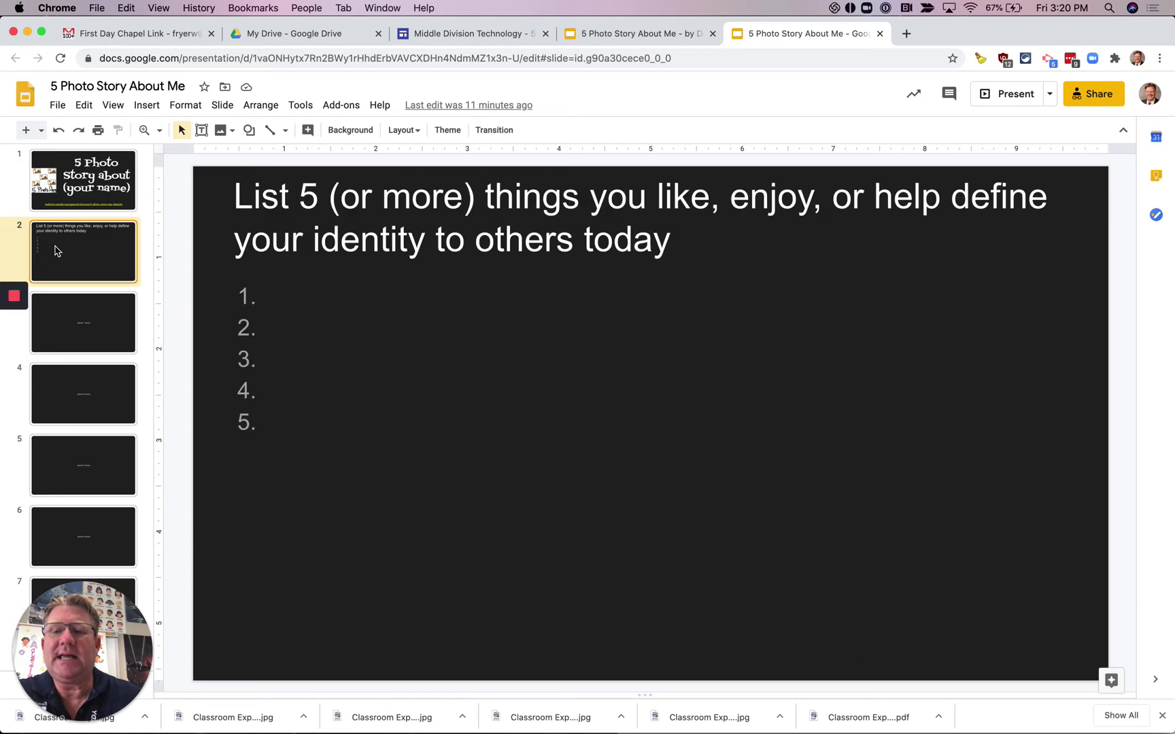
pyautogui.click(99, 335)
pyautogui.click(86, 399)
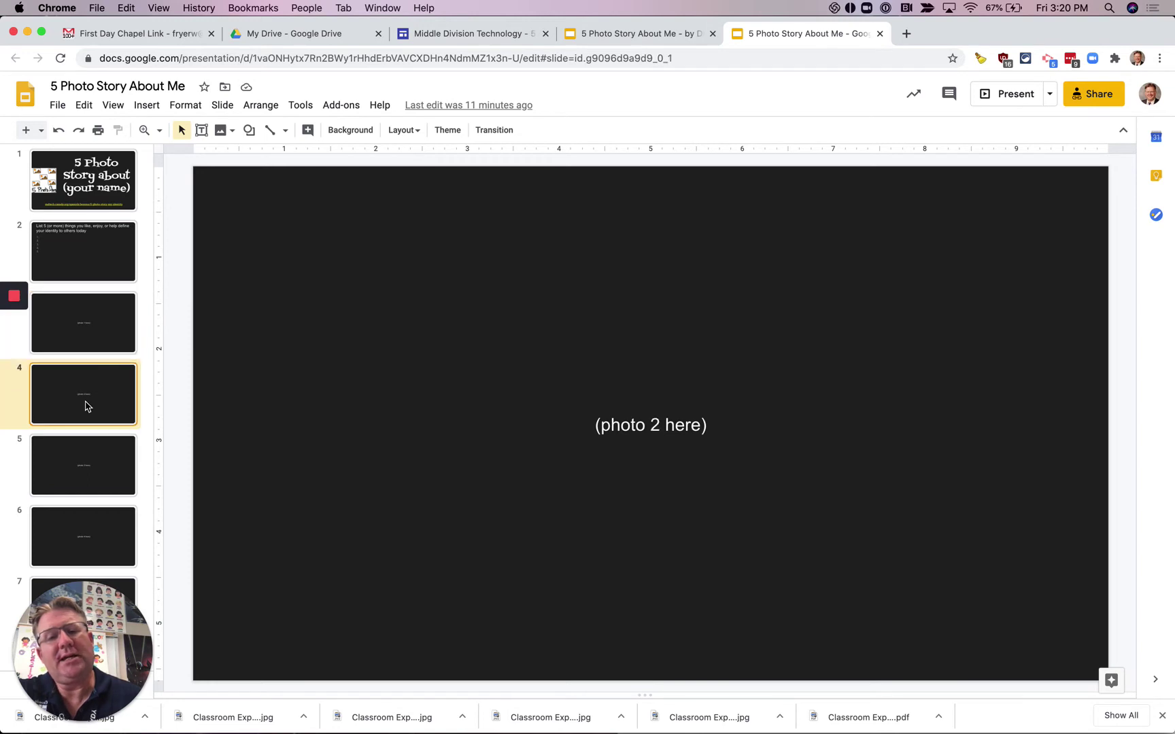
pyautogui.click(81, 482)
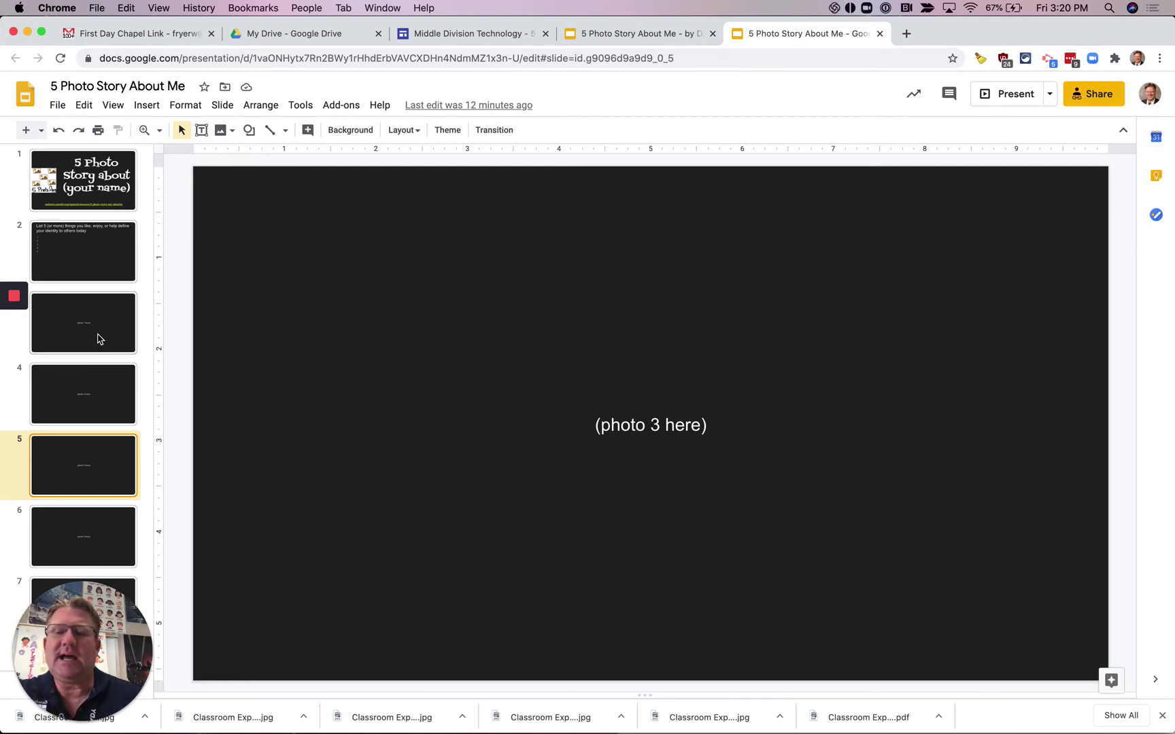
pyautogui.click(98, 338)
pyautogui.click(100, 258)
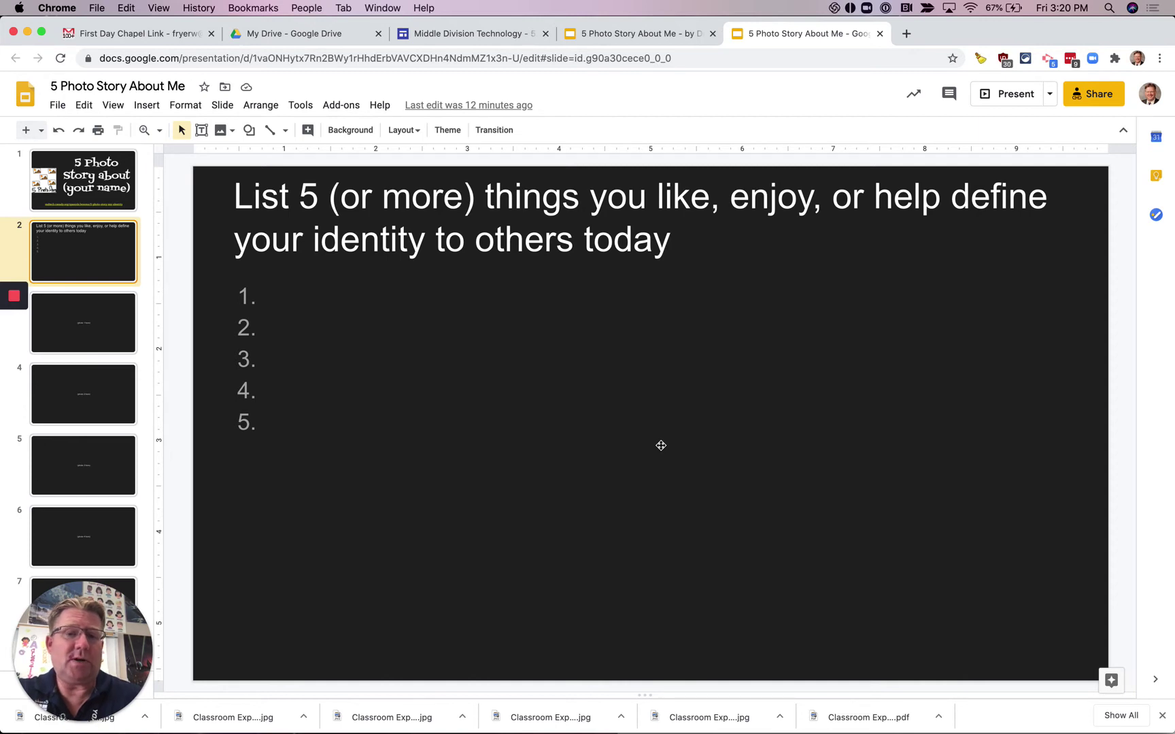
pyautogui.click(95, 327)
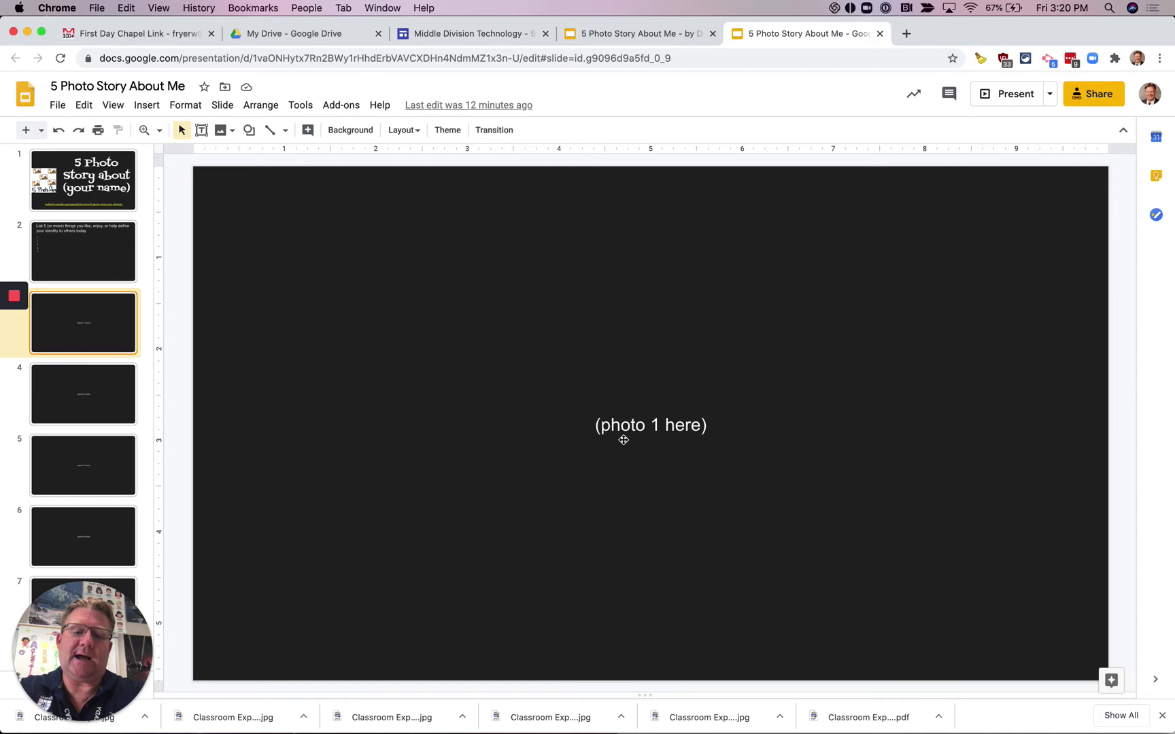
pyautogui.press('super+t')
# Go to unsplash.com and search for 'golden retriever' photos.
pyautogui.write('unsplash.com')
pyautogui.press('Return')
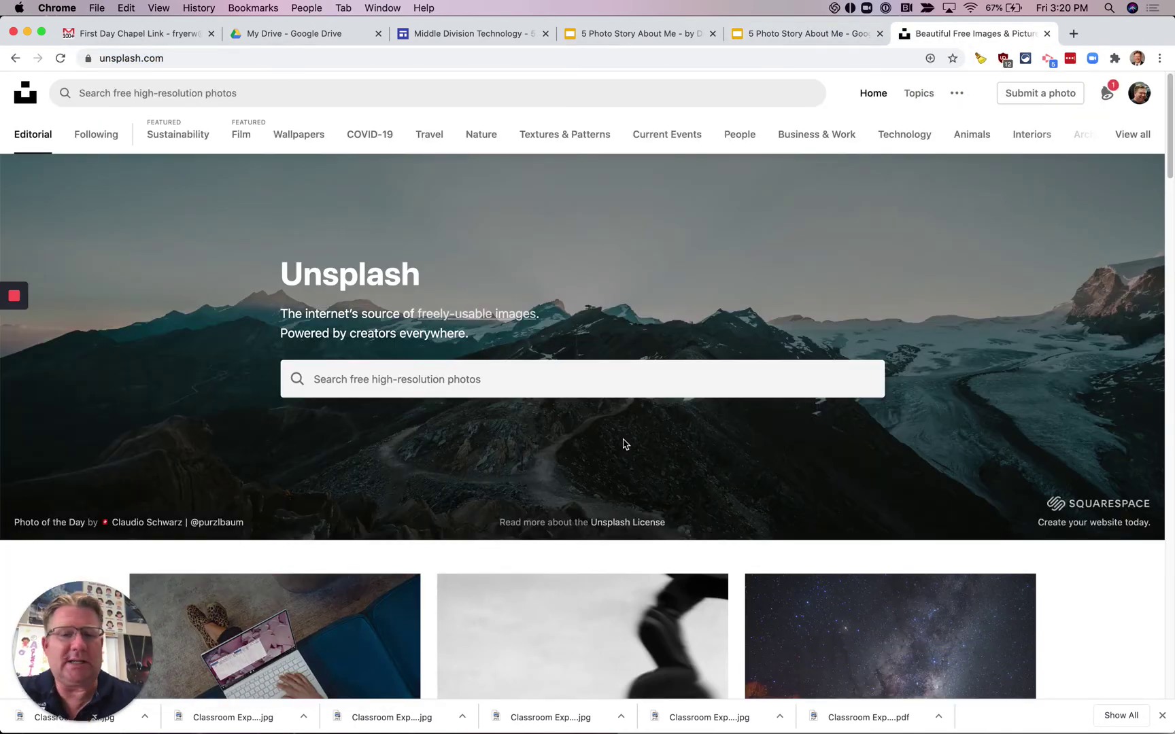
pyautogui.click(424, 376)
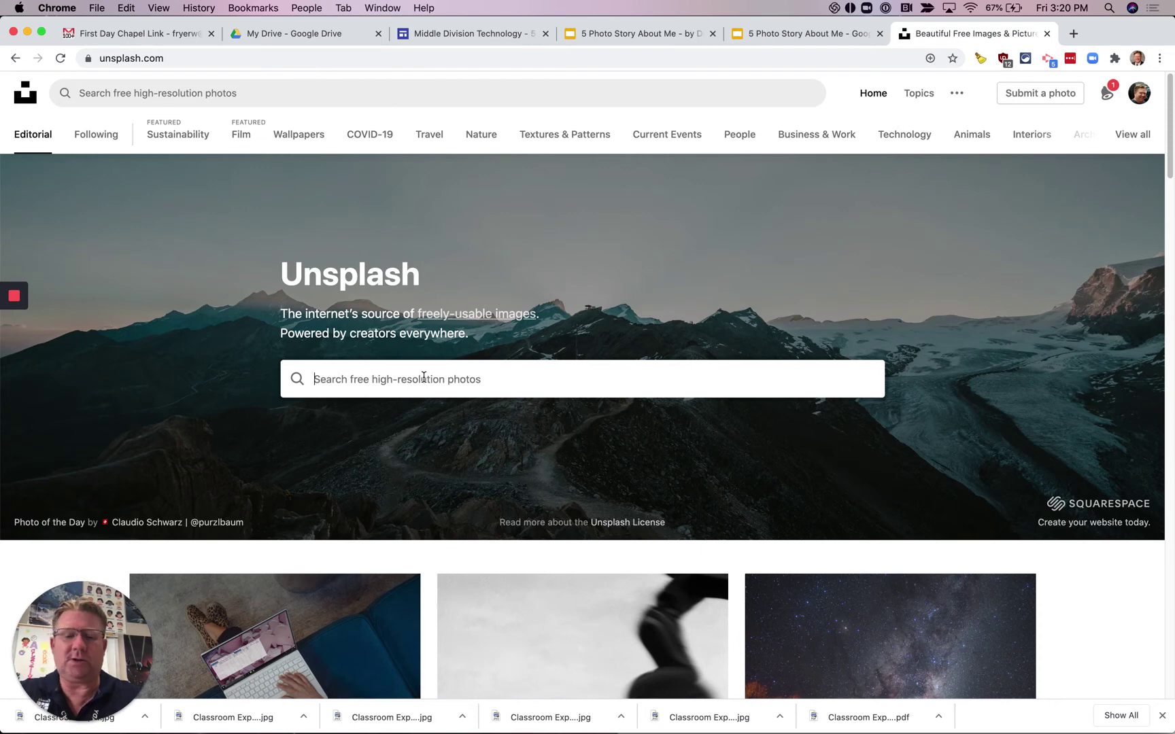
pyautogui.write('golden retriev')
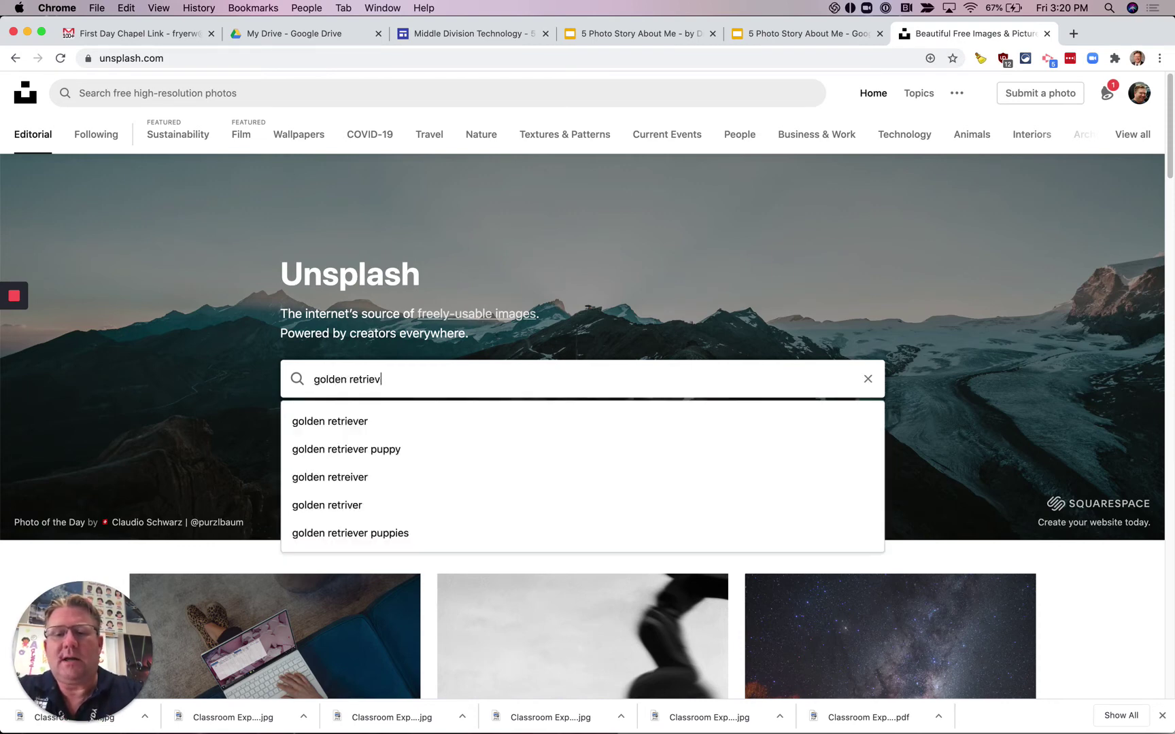
pyautogui.write('er')
pyautogui.press('Return')
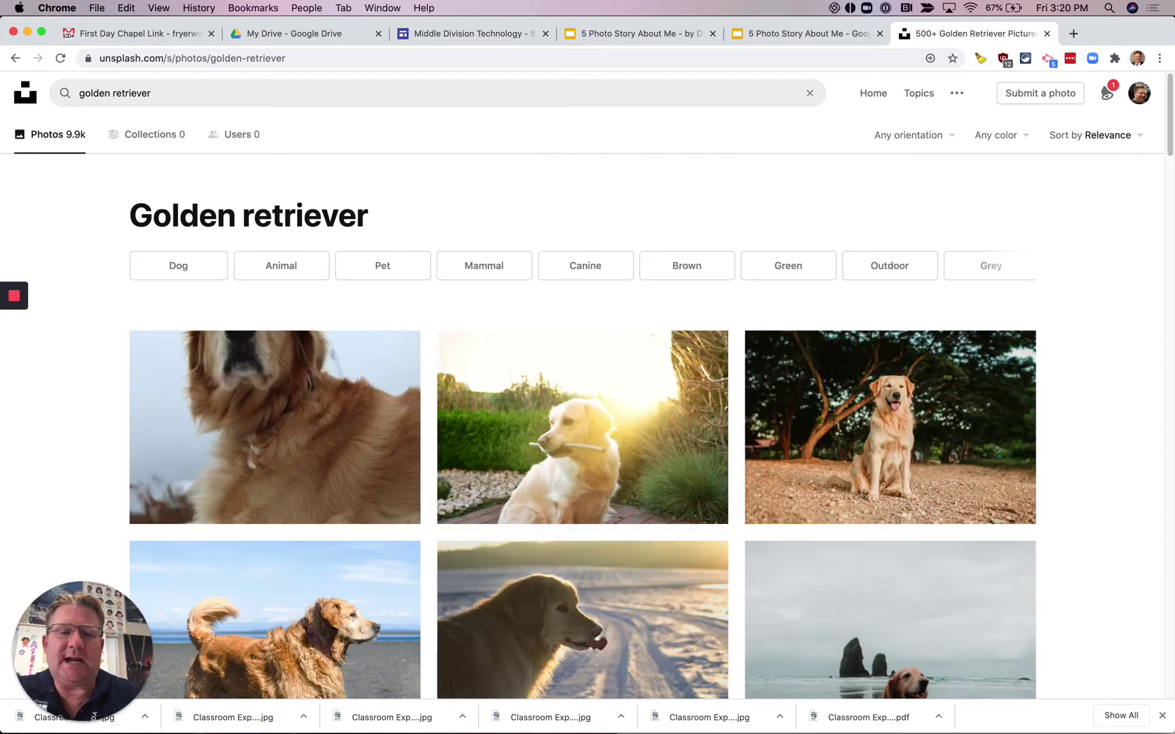
# Browse the results and open the open-mouthed puppy photo full size.
pyautogui.scroll(-4, 640, 463)
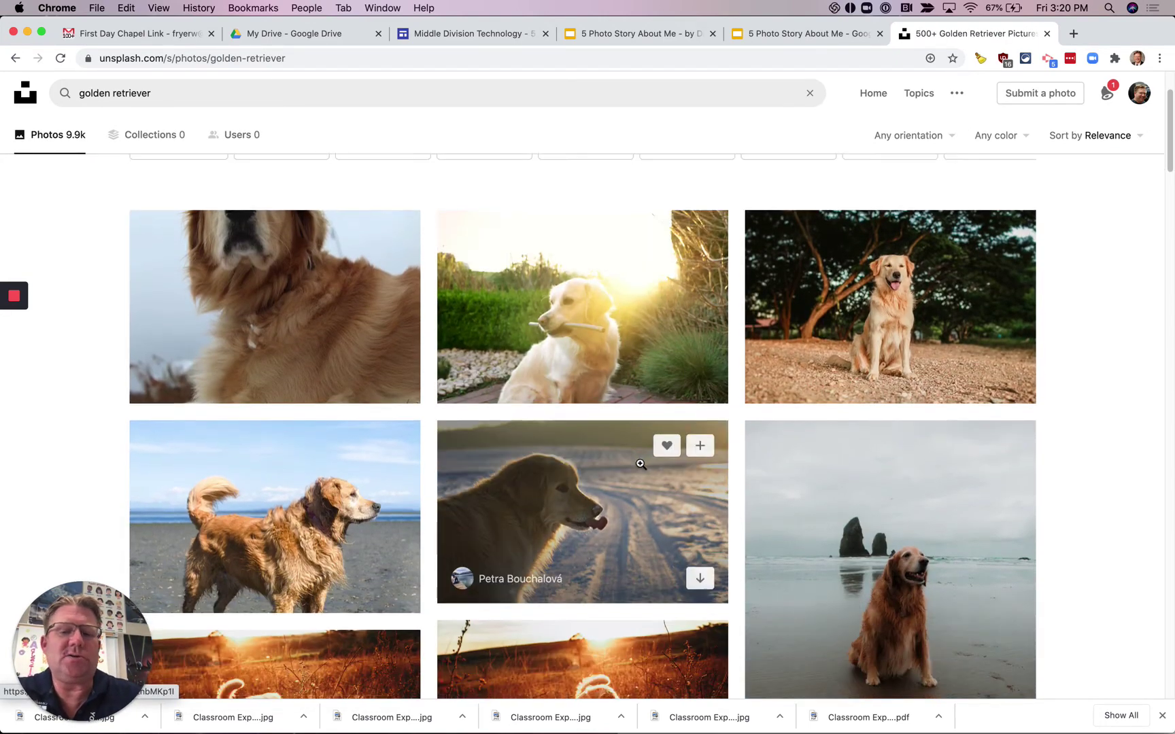
pyautogui.scroll(-5, 638, 461)
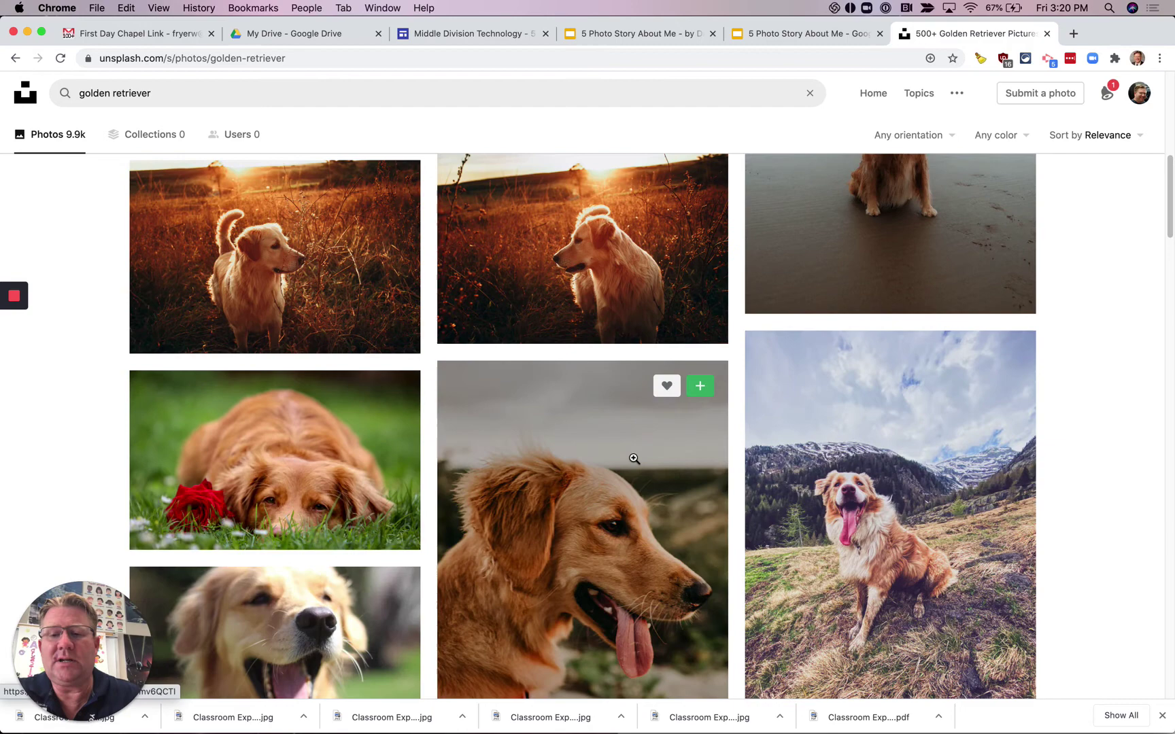
pyautogui.scroll(-6, 634, 459)
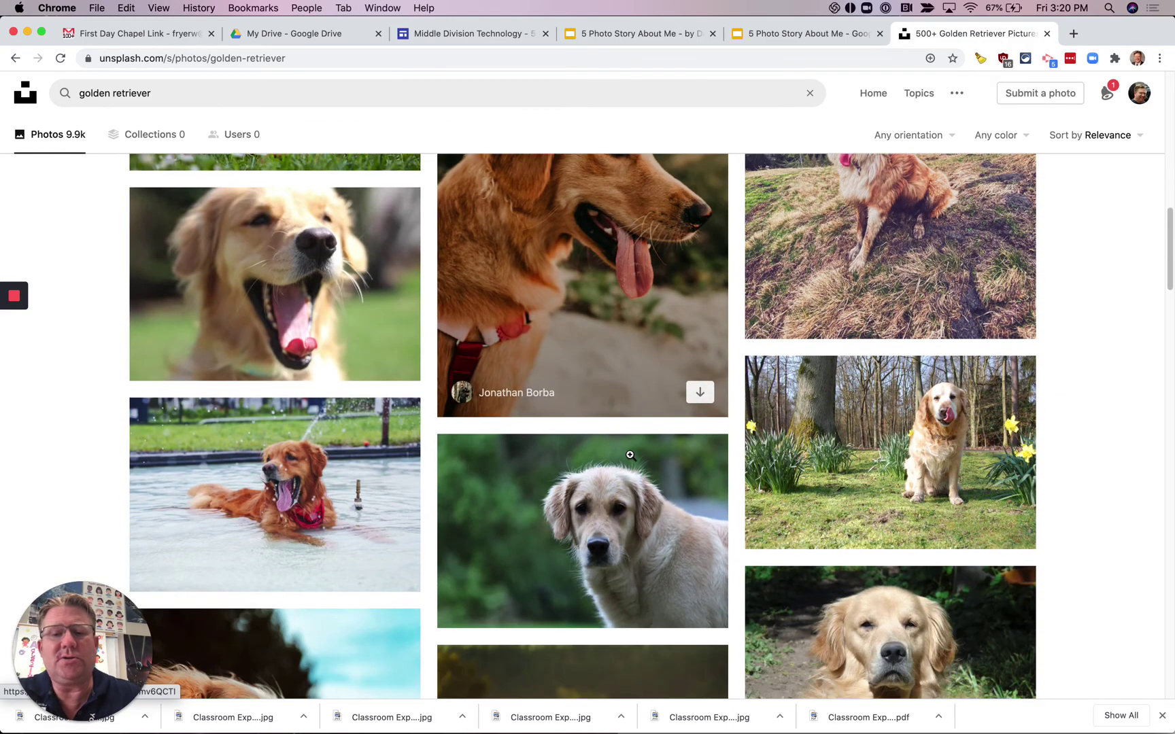
pyautogui.scroll(-5, 630, 455)
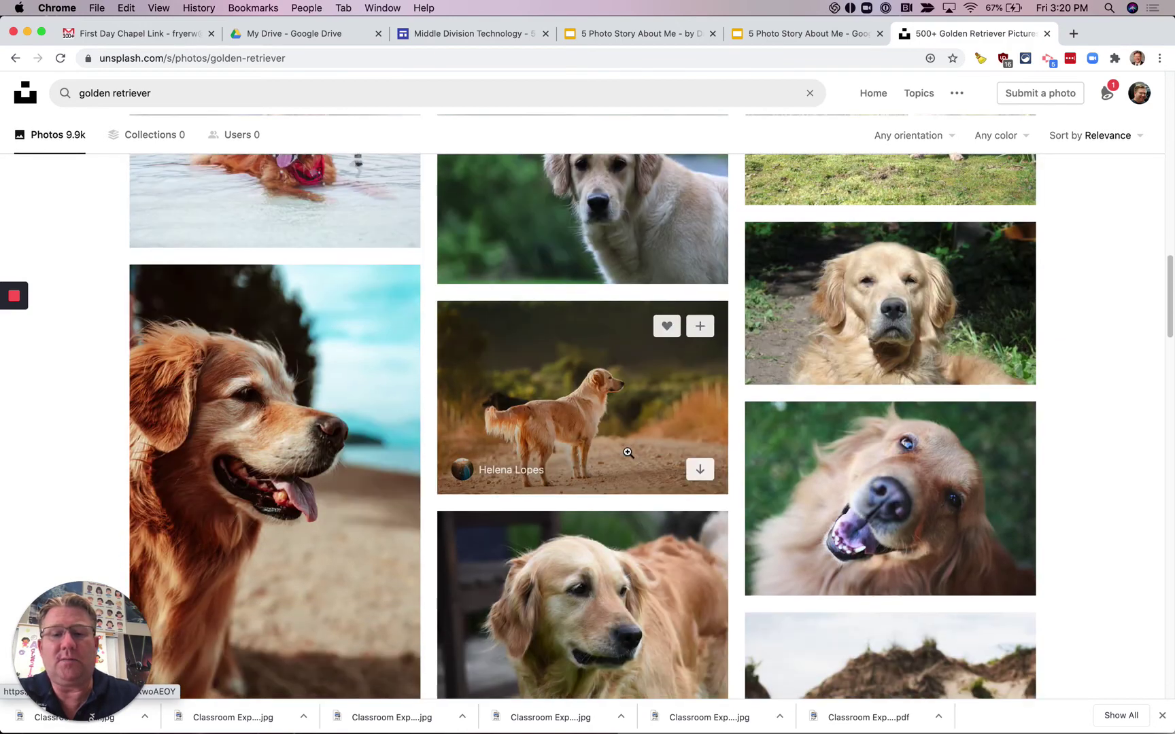
pyautogui.scroll(-1, 625, 452)
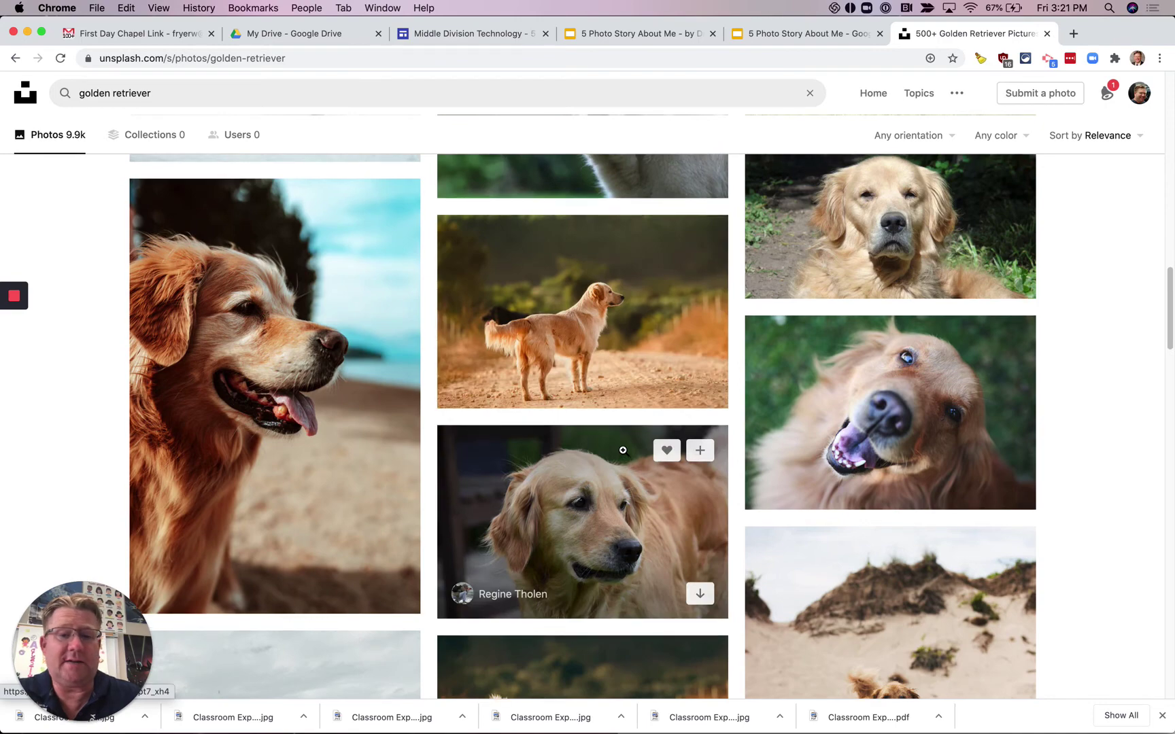
pyautogui.scroll(6, 621, 451)
pyautogui.scroll(3, 618, 451)
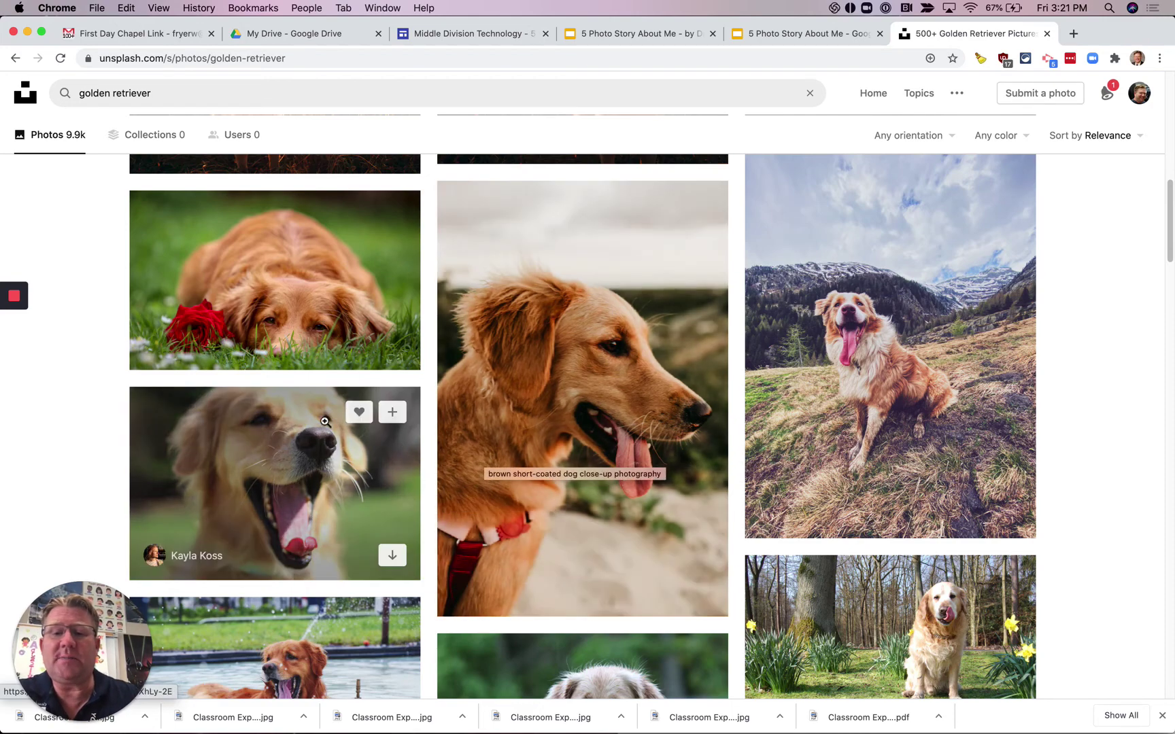
pyautogui.click(288, 464)
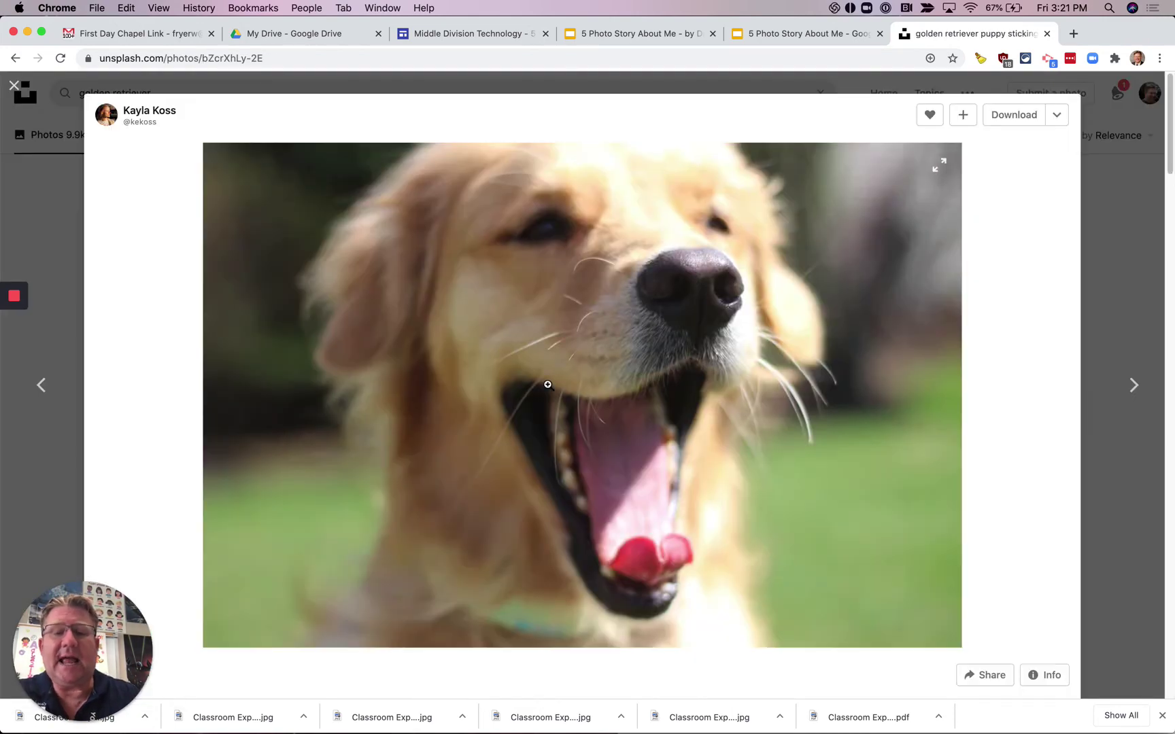
# Copy the puppy photo from Unsplash and paste it onto slide 3.
pyautogui.rightClick(608, 316)
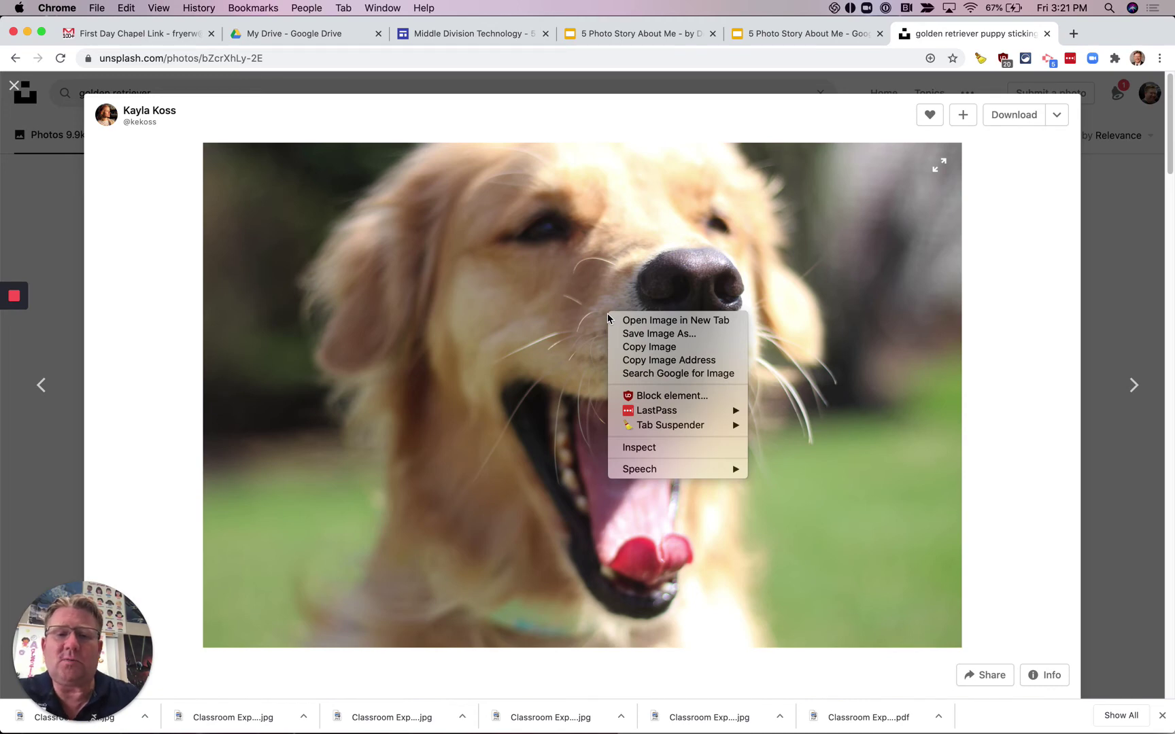
pyautogui.click(631, 351)
pyautogui.click(789, 33)
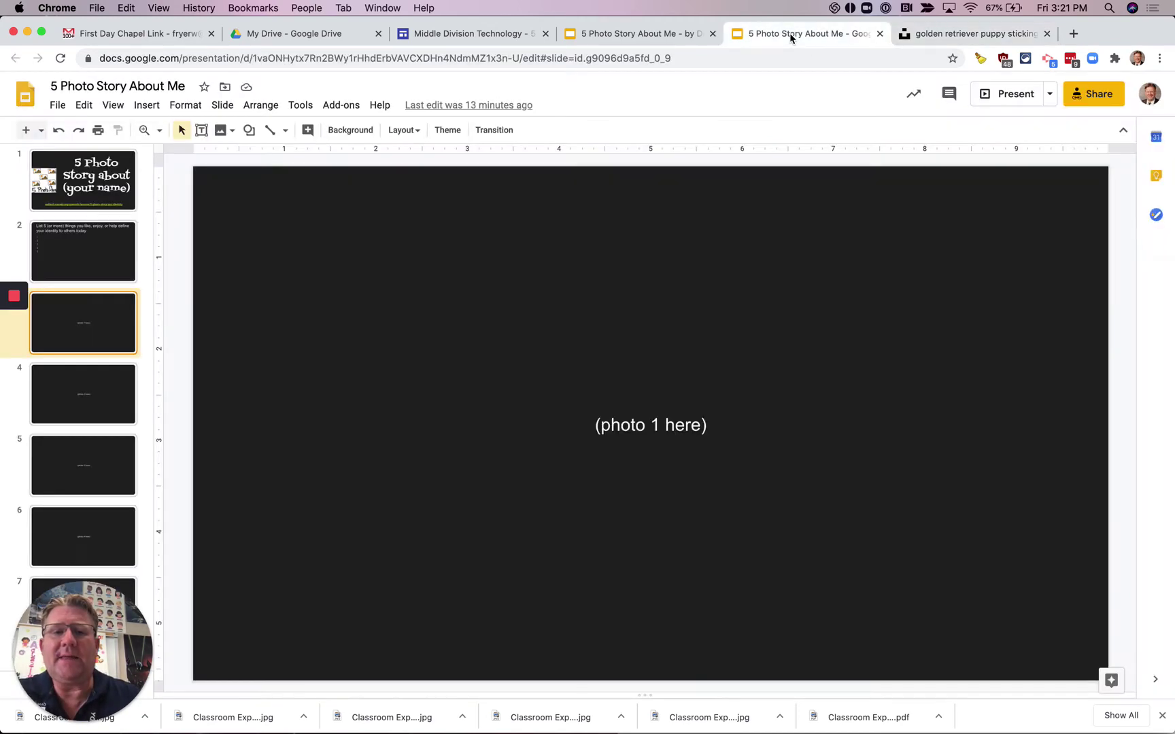
pyautogui.rightClick(589, 345)
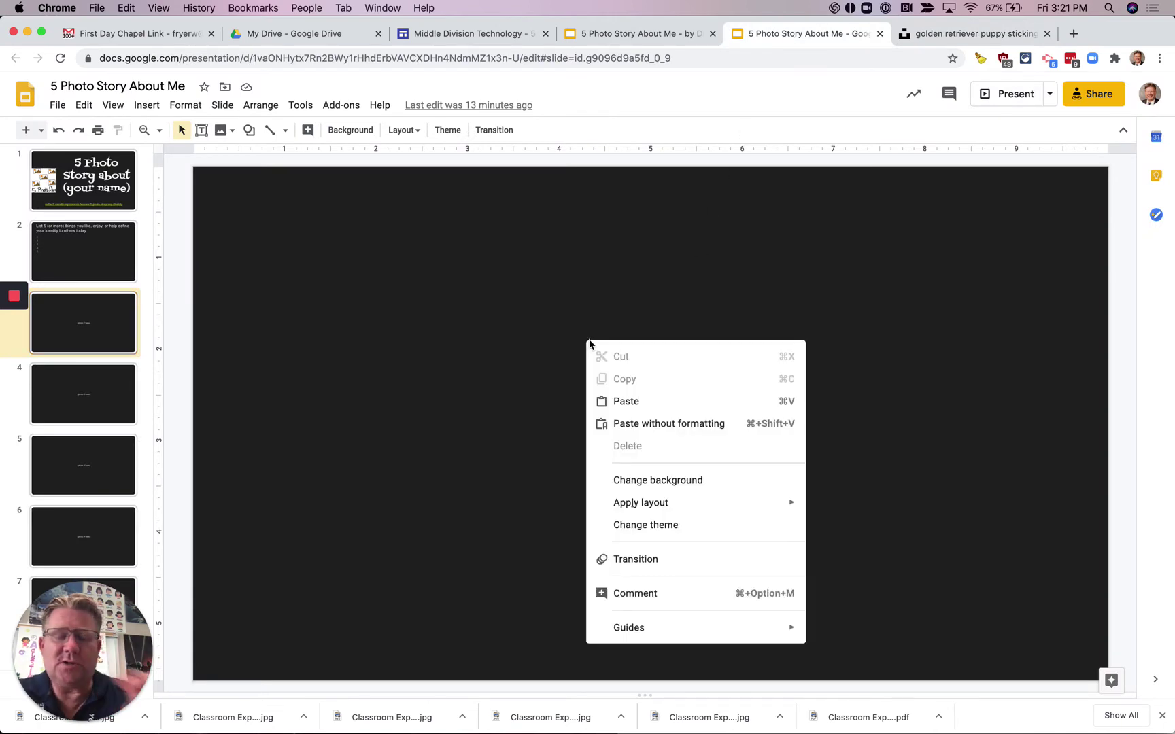
pyautogui.click(624, 401)
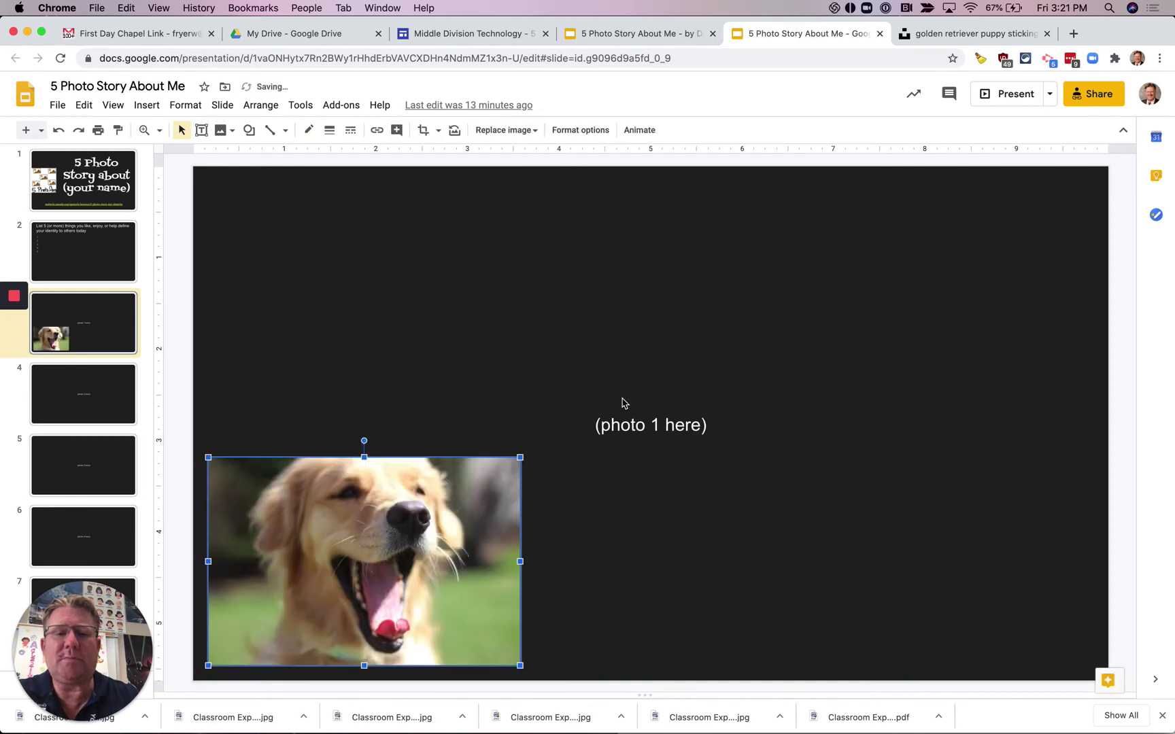
# Enlarge the photo proportionally to nearly fill the slide, undoing a distorted stretch.
pyautogui.moveTo(455, 529); pyautogui.dragTo(488, 424)
pyautogui.moveTo(394, 370); pyautogui.dragTo(391, 207)
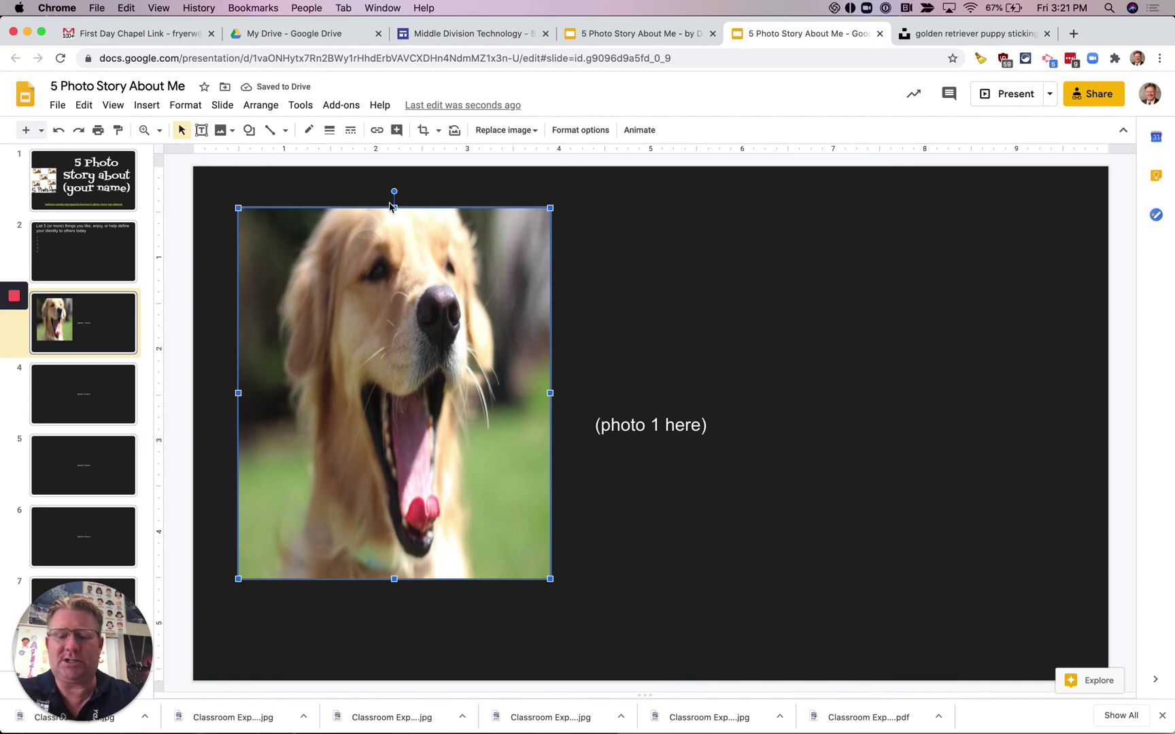
pyautogui.click(83, 110)
pyautogui.click(95, 130)
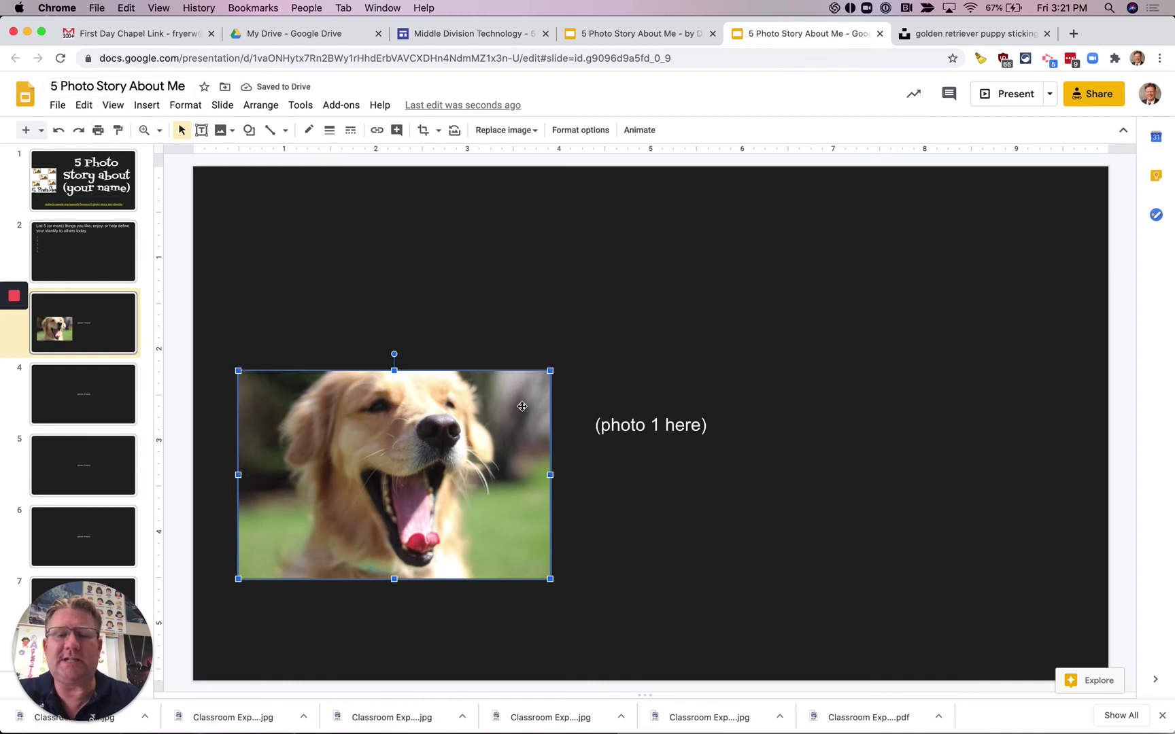
pyautogui.moveTo(552, 370); pyautogui.dragTo(740, 242)
pyautogui.moveTo(700, 289); pyautogui.dragTo(661, 386)
pyautogui.moveTo(739, 319); pyautogui.dragTo(962, 166)
pyautogui.moveTo(848, 321); pyautogui.dragTo(918, 333)
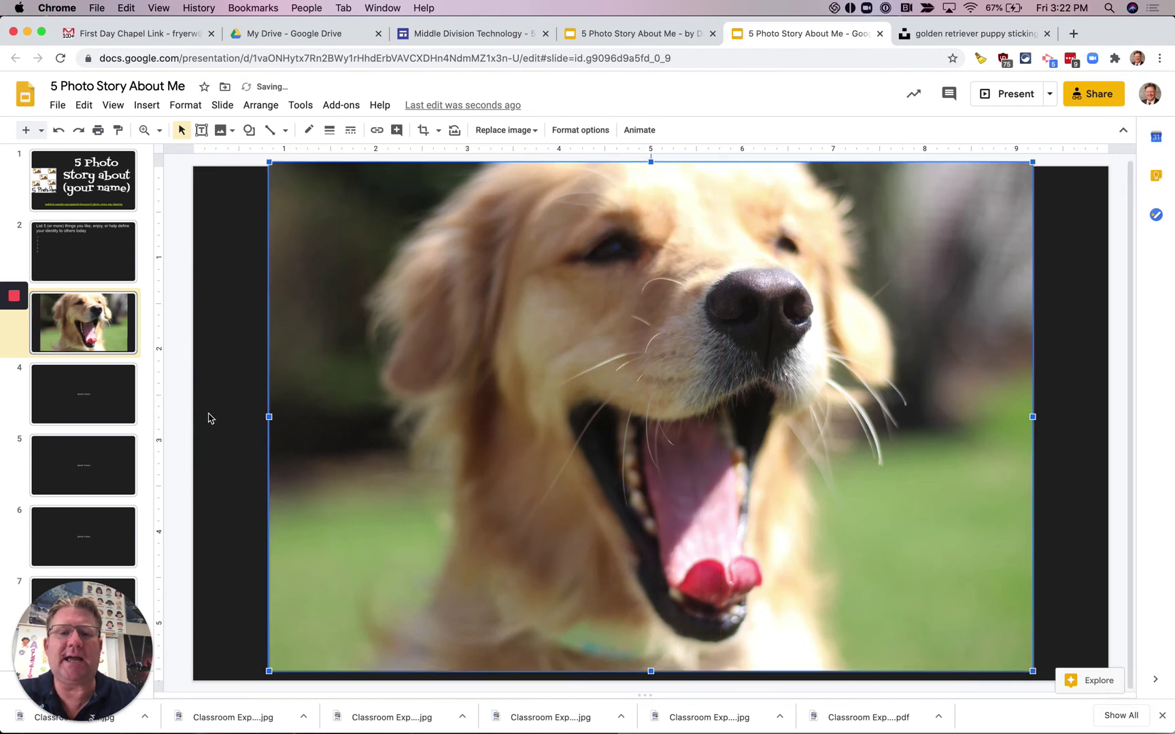
# Centre the enlarged photo on slide 3 and check the result among the slides.
pyautogui.click(259, 401)
pyautogui.moveTo(354, 401); pyautogui.dragTo(362, 414)
pyautogui.click(245, 412)
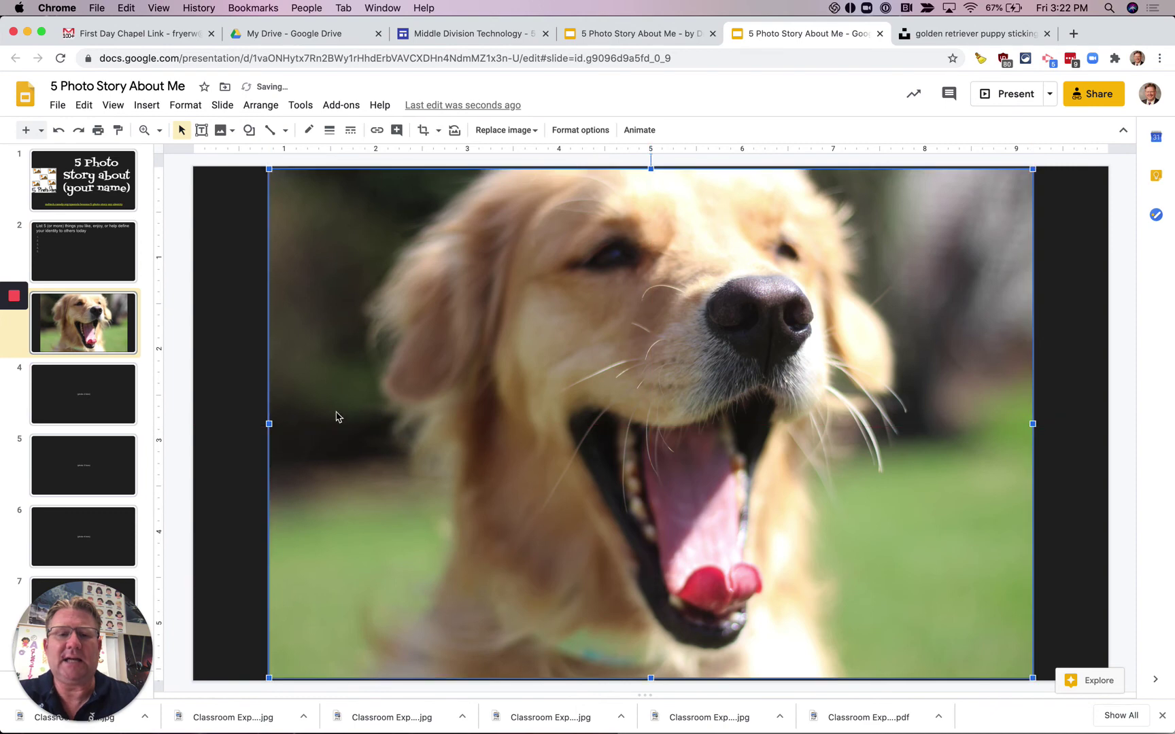
pyautogui.click(257, 414)
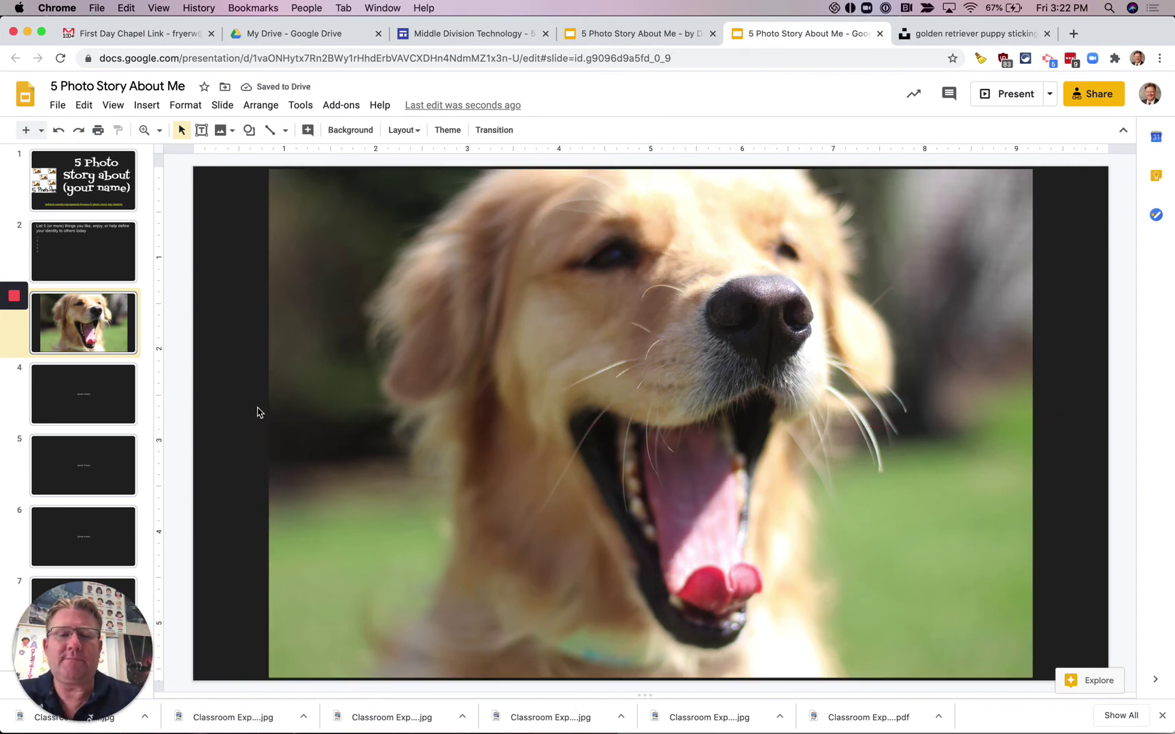
pyautogui.click(107, 408)
pyautogui.click(102, 349)
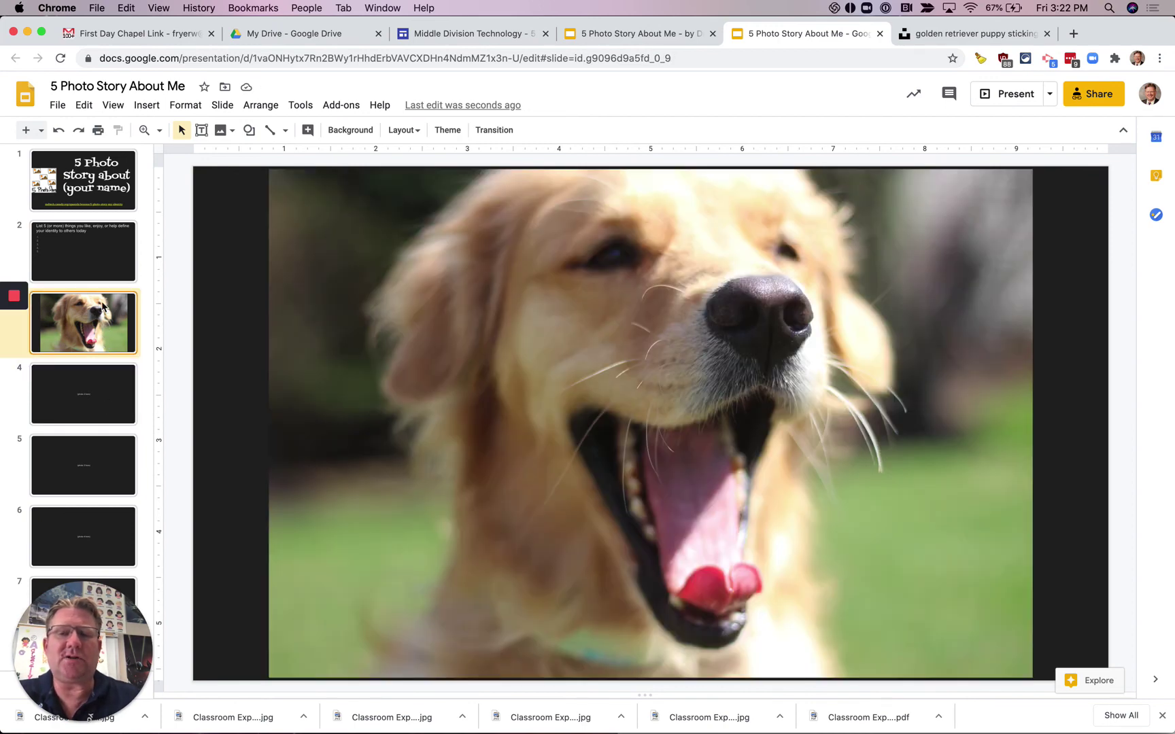
pyautogui.click(101, 178)
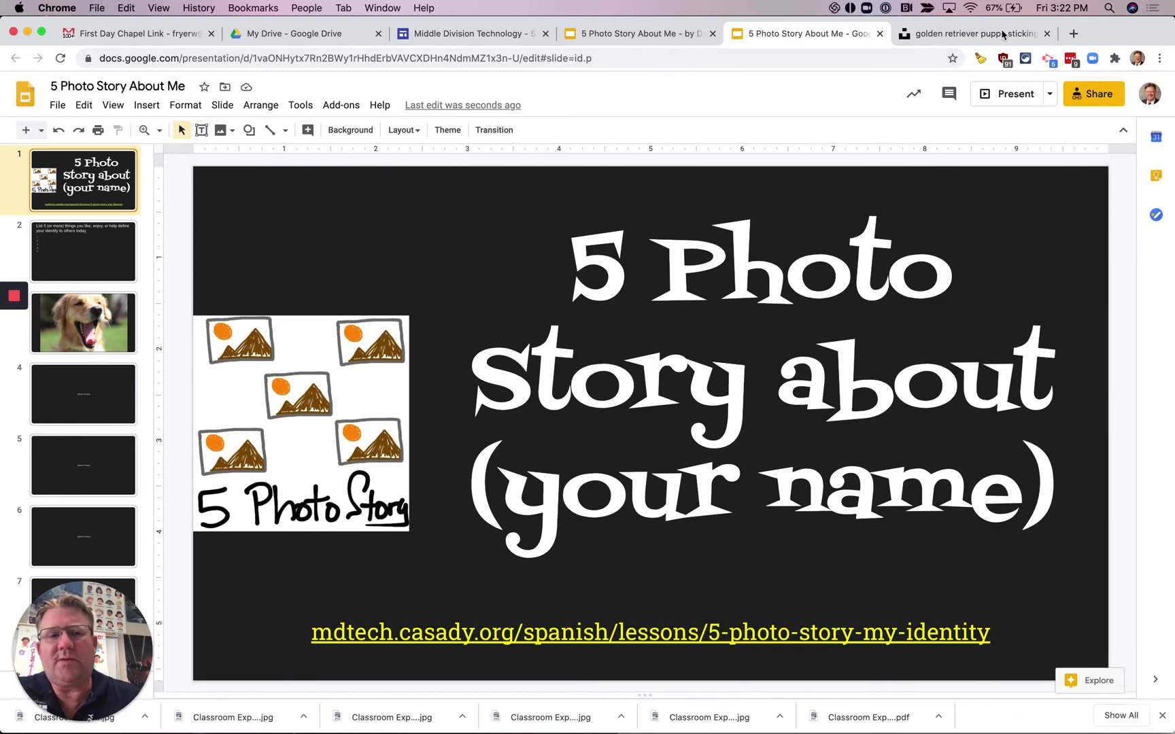
# Back on Unsplash, check the photo's download sizes, close it, and scroll the results back up.
pyautogui.click(980, 35)
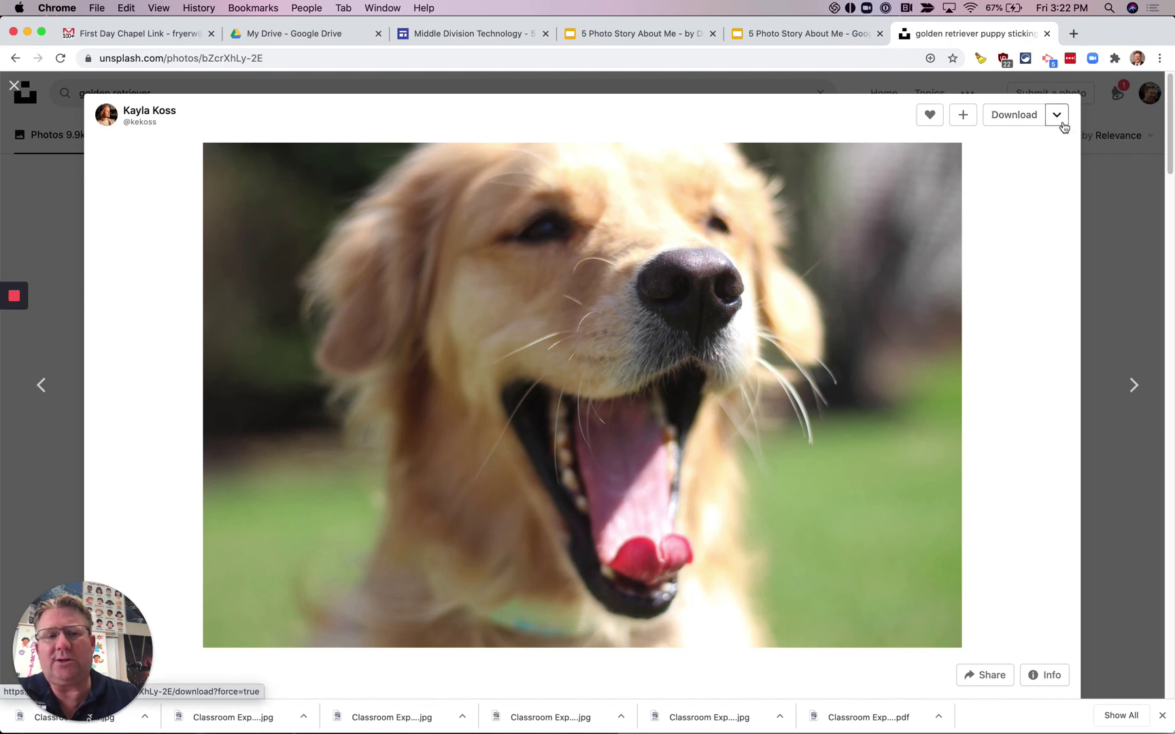
pyautogui.click(1058, 121)
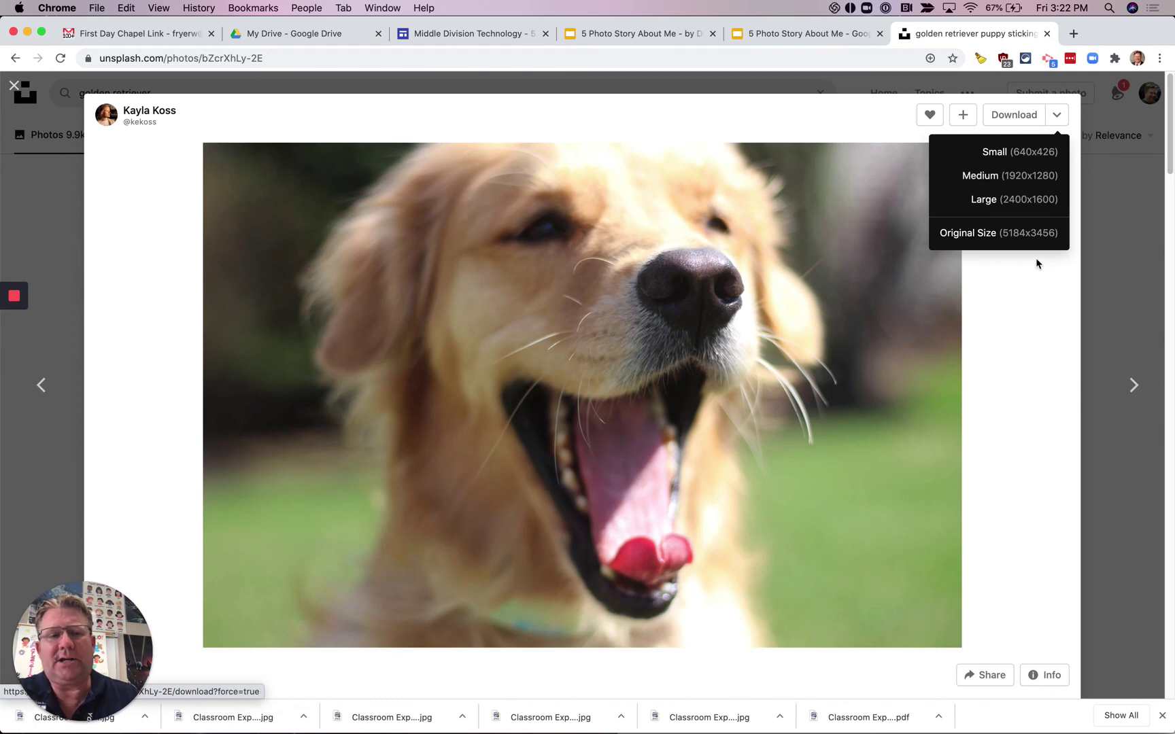
pyautogui.click(13, 87)
pyautogui.scroll(-5, 480, 330)
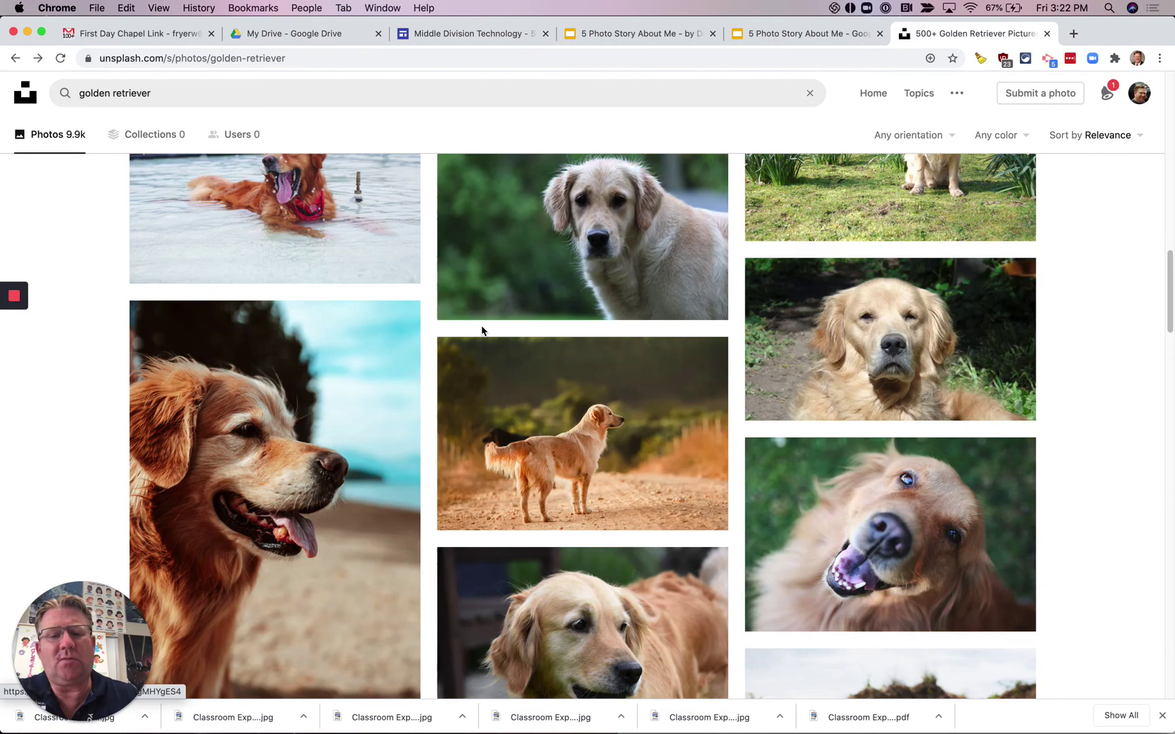
pyautogui.scroll(-10, 482, 330)
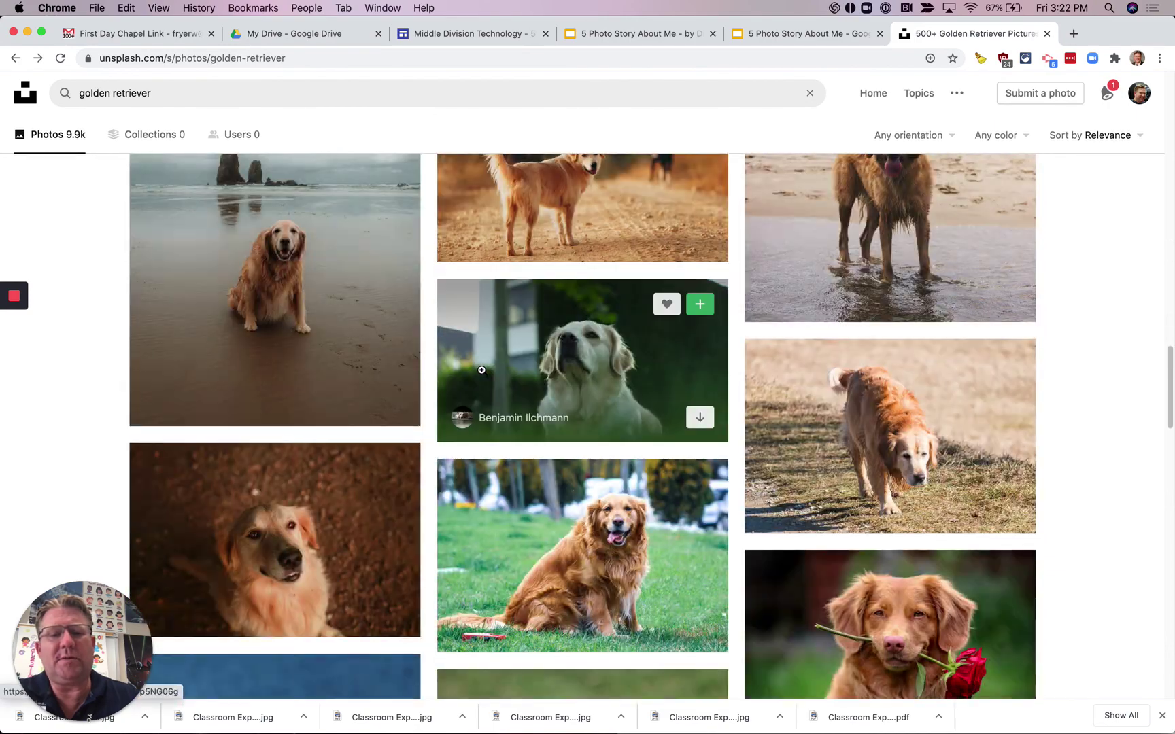
pyautogui.scroll(-1, 481, 370)
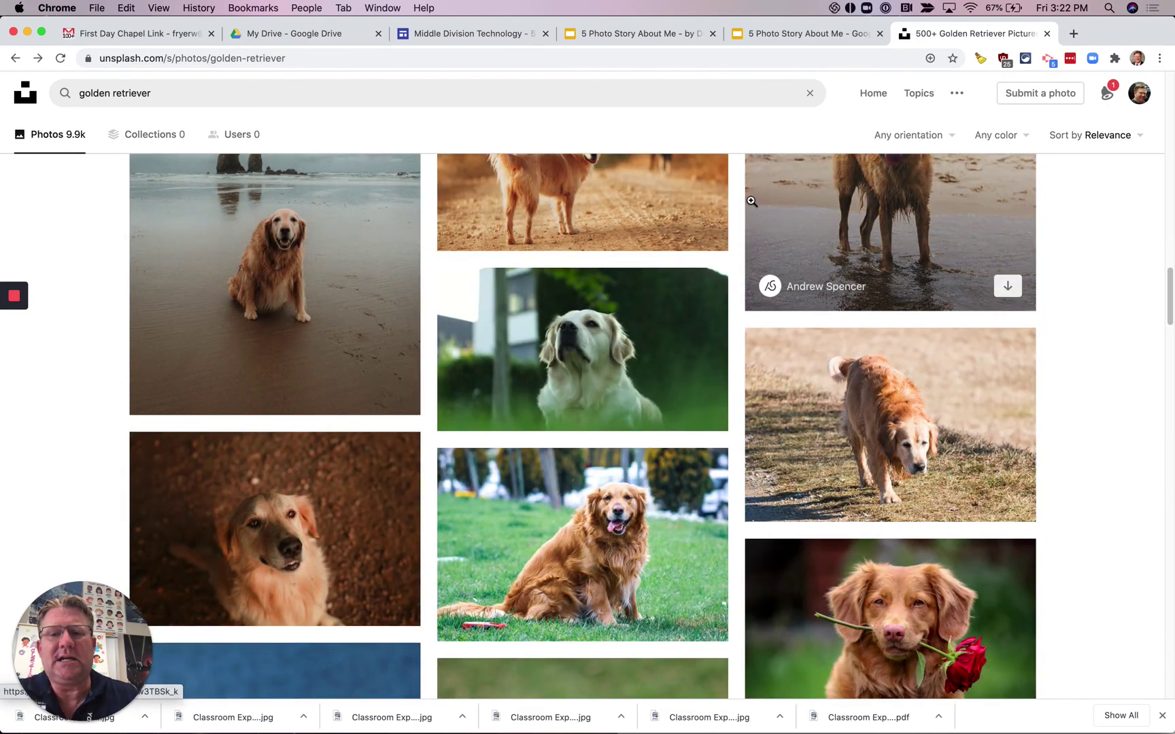
pyautogui.scroll(15, 628, 203)
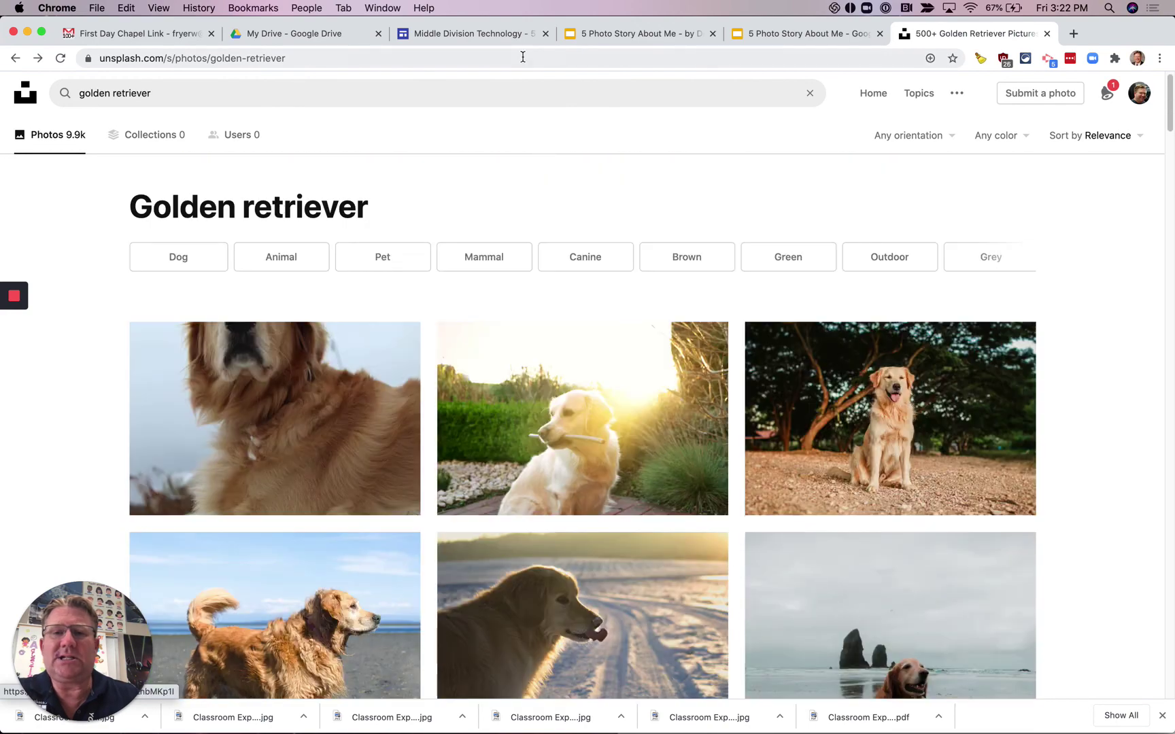
# Switch to the Middle Division Technology tab showing '5 Photo Story: My Identity'.
pyautogui.click(510, 38)
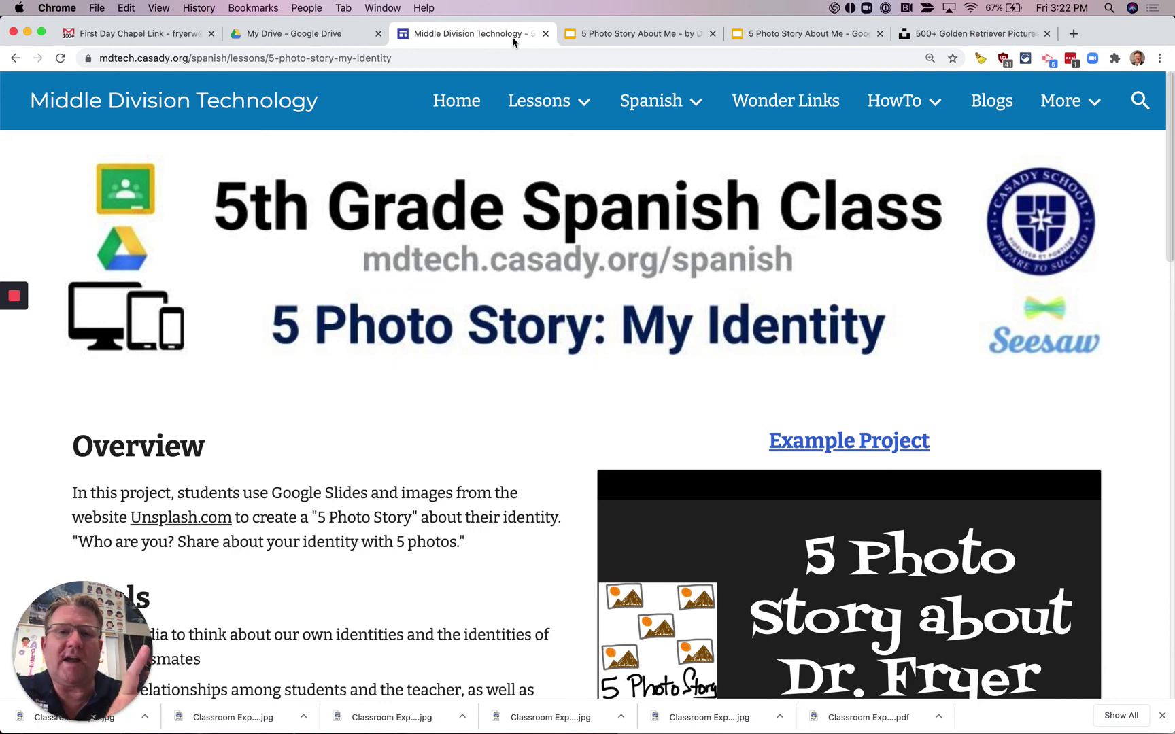
pyautogui.moveTo(18, 299)
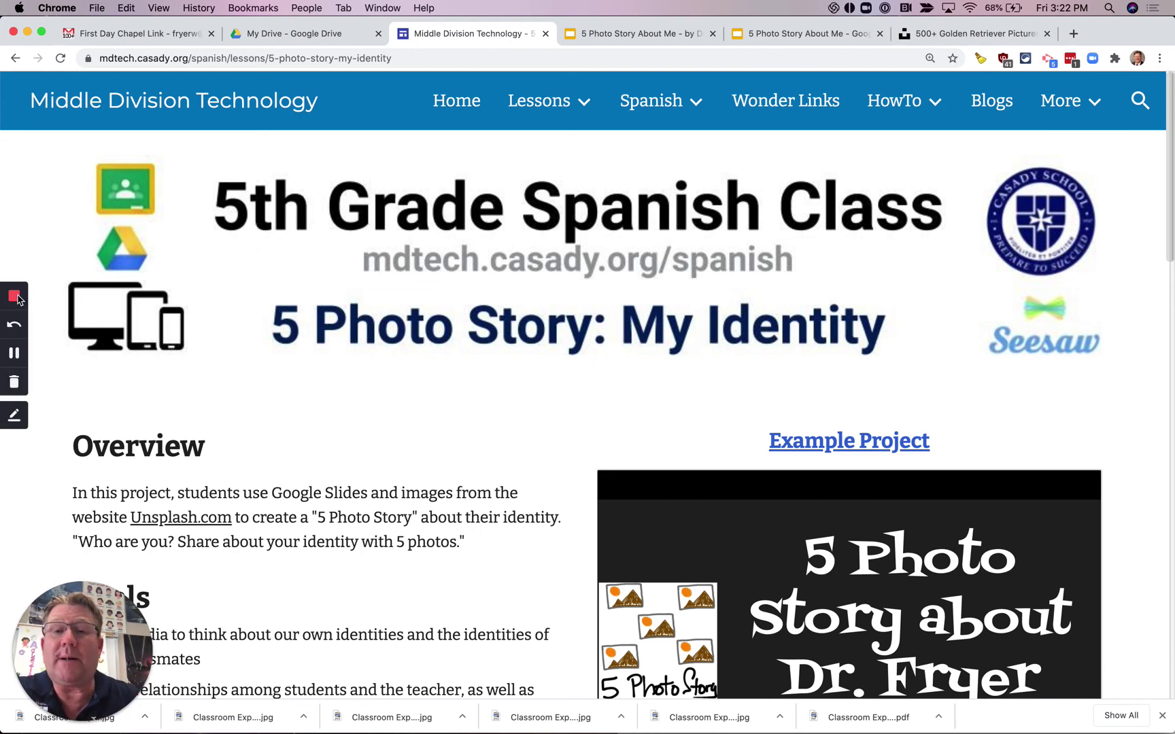